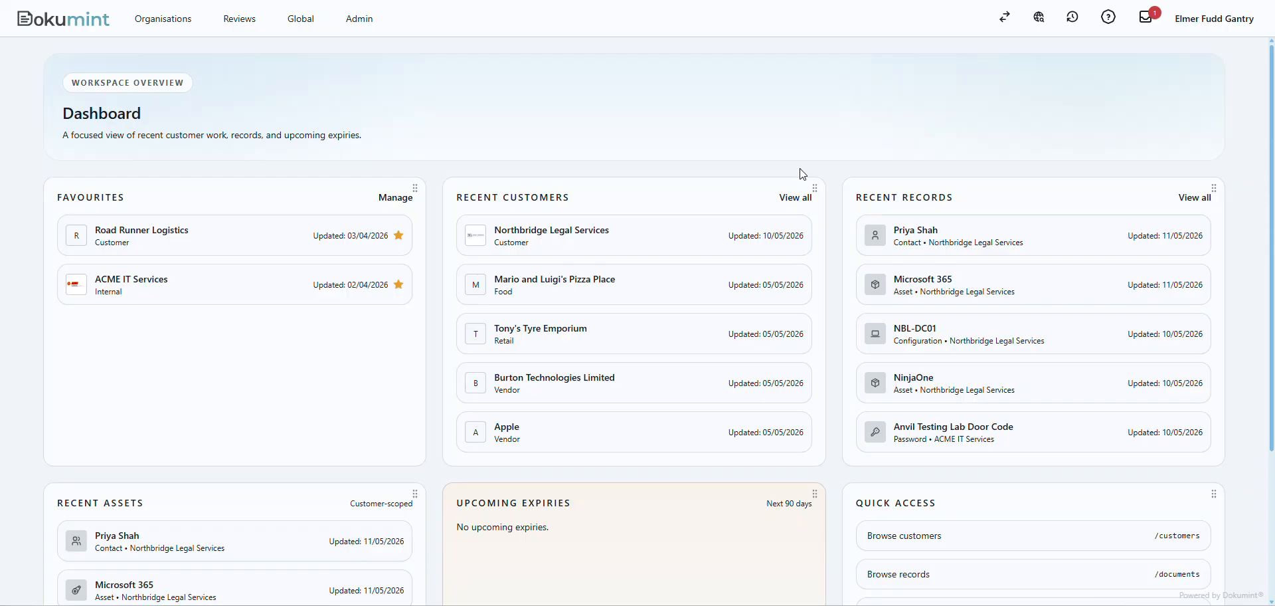
Open the Northbridge Legal Services customer and review its documentation gap analysis requirements.
left_click(555, 232)
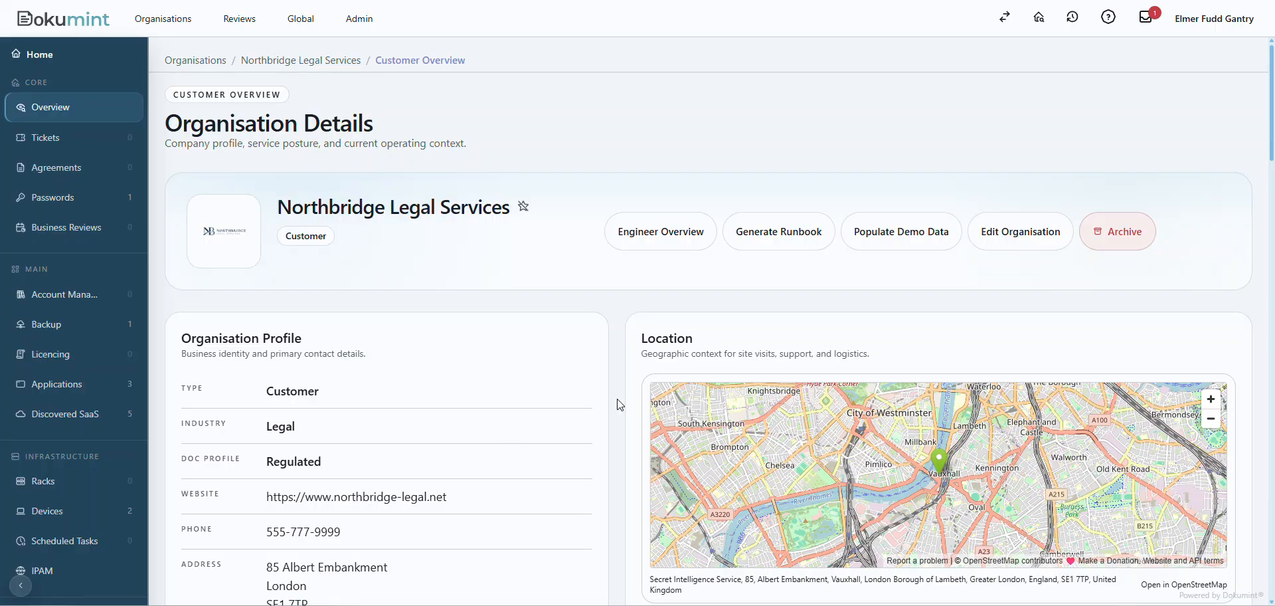
scroll(618, 403, "down", 8)
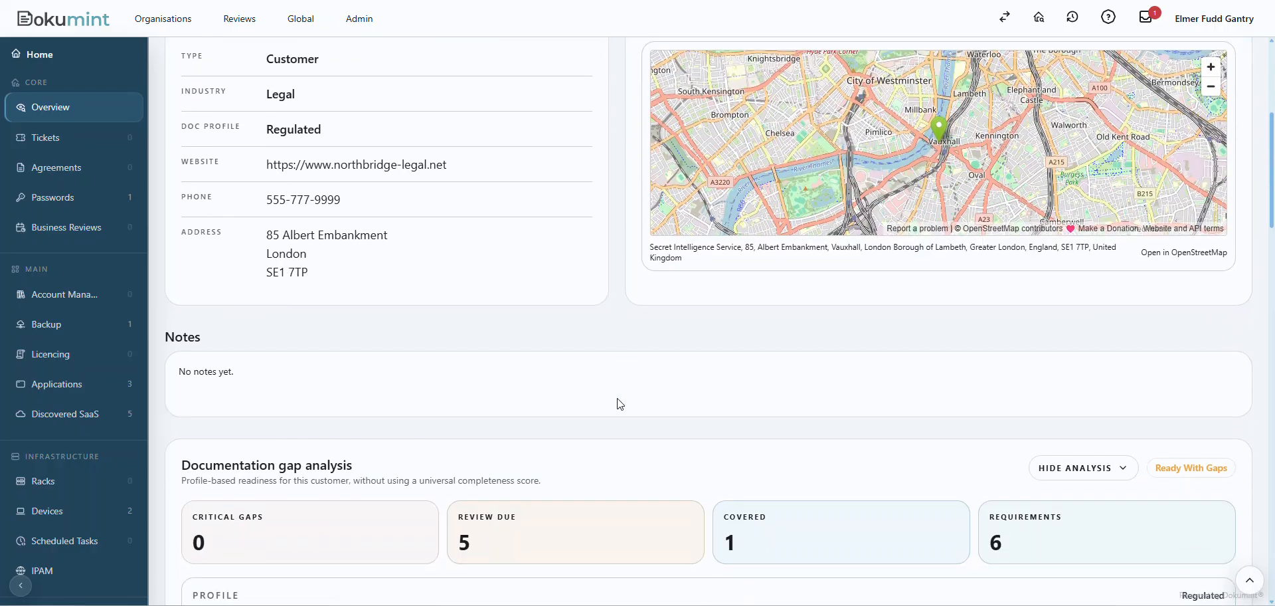
scroll(617, 404, "down", 3)
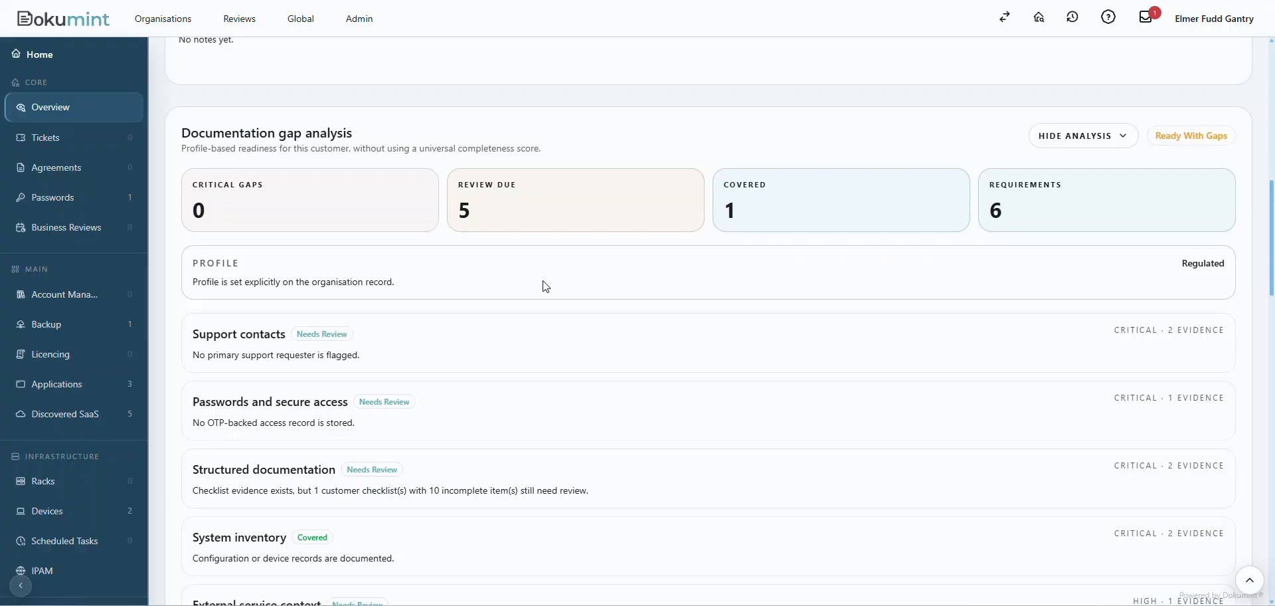
scroll(541, 299, "down", 2)
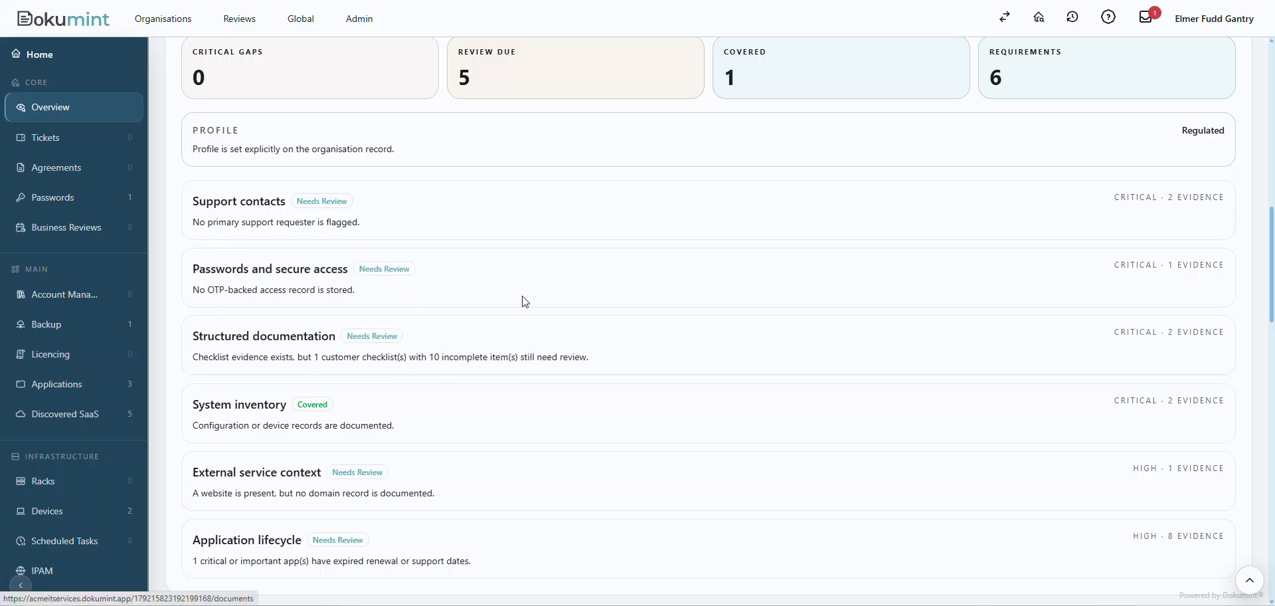
scroll(569, 270, "down", 3)
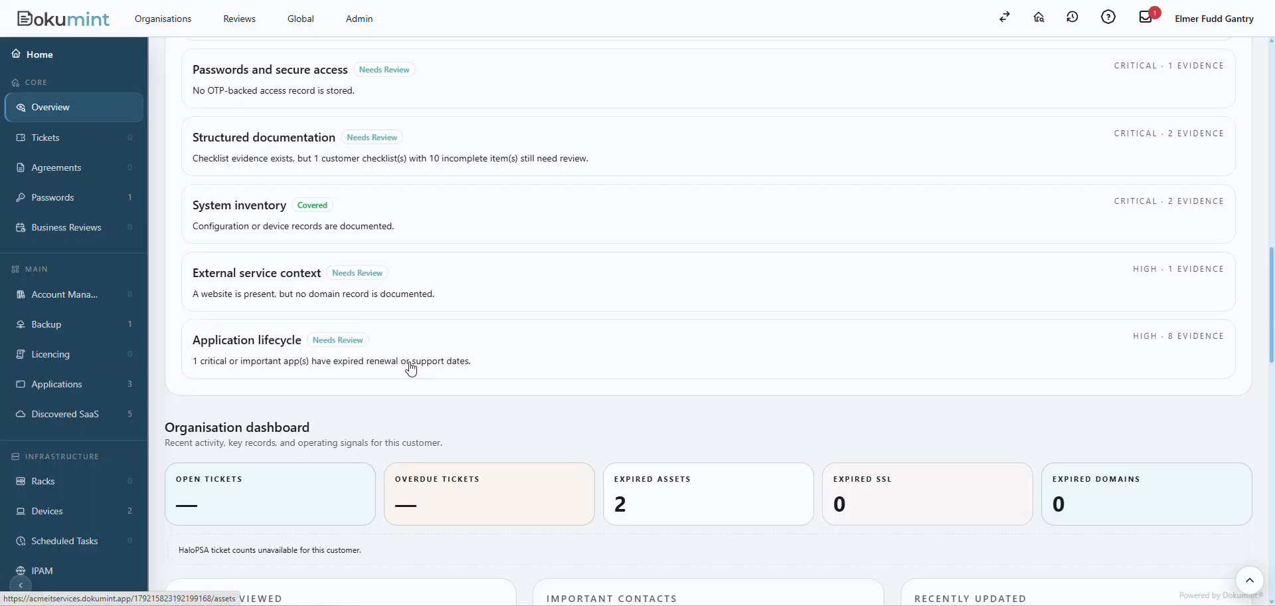
scroll(510, 370, "up", 3)
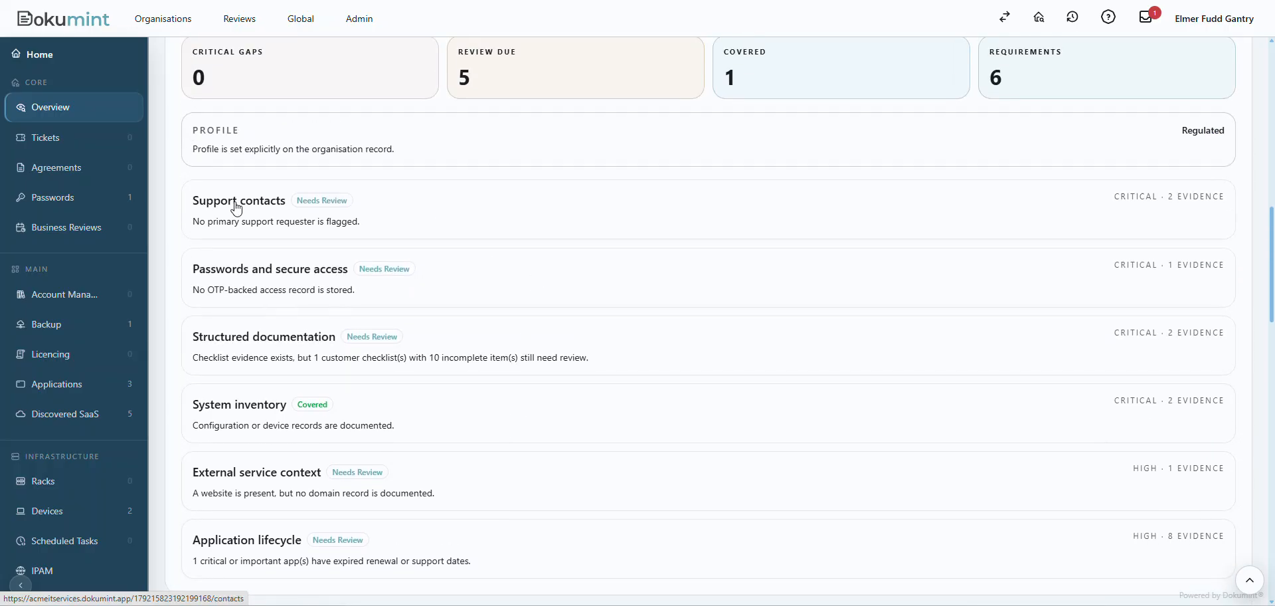
Edit the Operations Director's contact record, flag it as the primary support requester and save the changes.
scroll(95, 227, "down", 4)
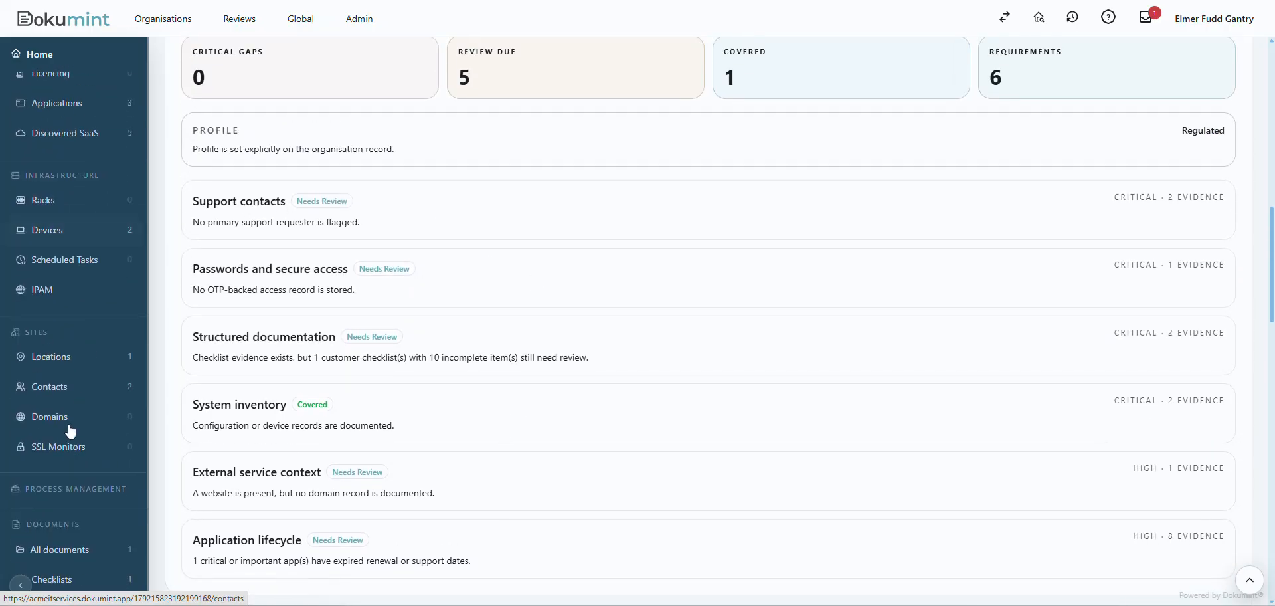
left_click(55, 392)
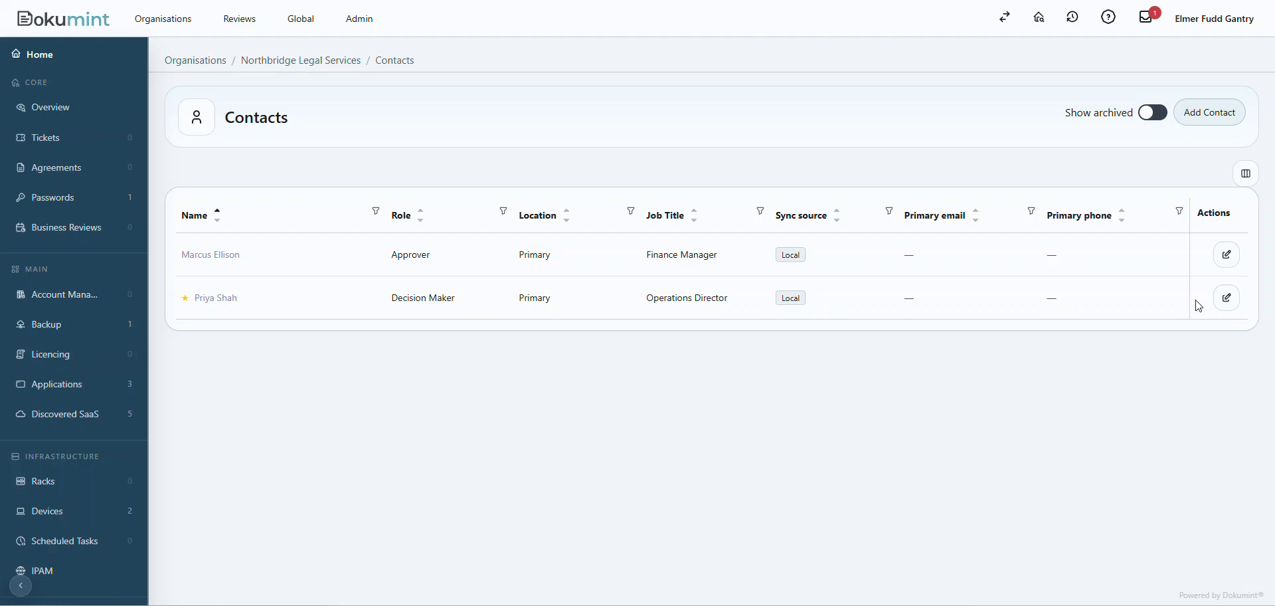
left_click(1226, 298)
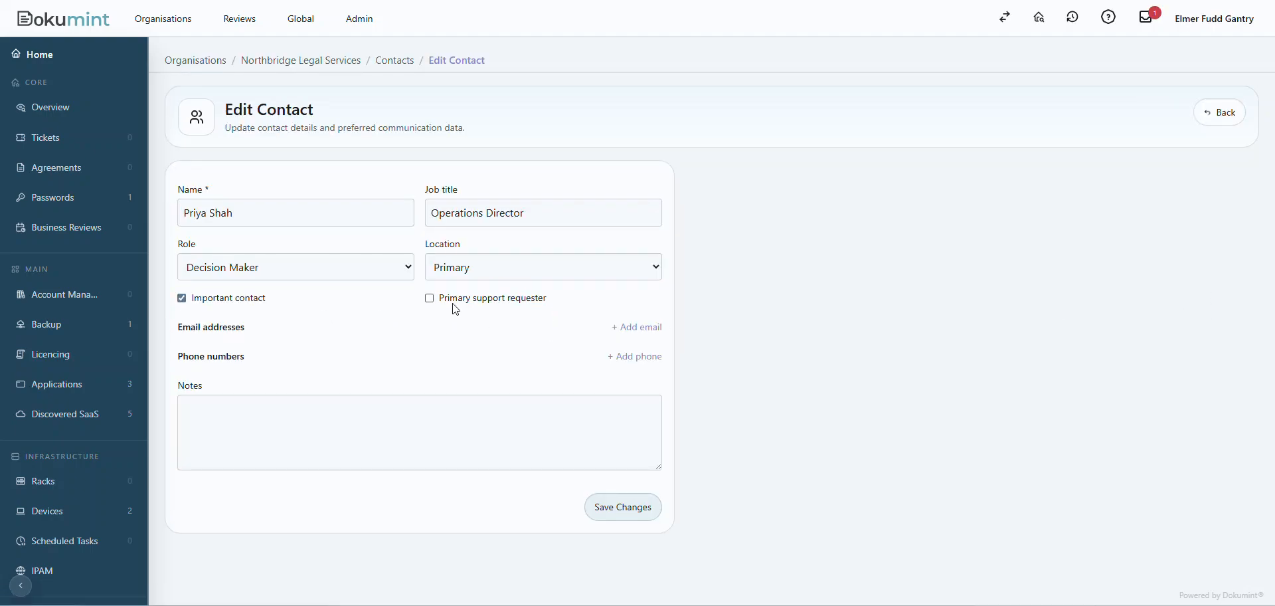
left_click(454, 297)
left_click(629, 515)
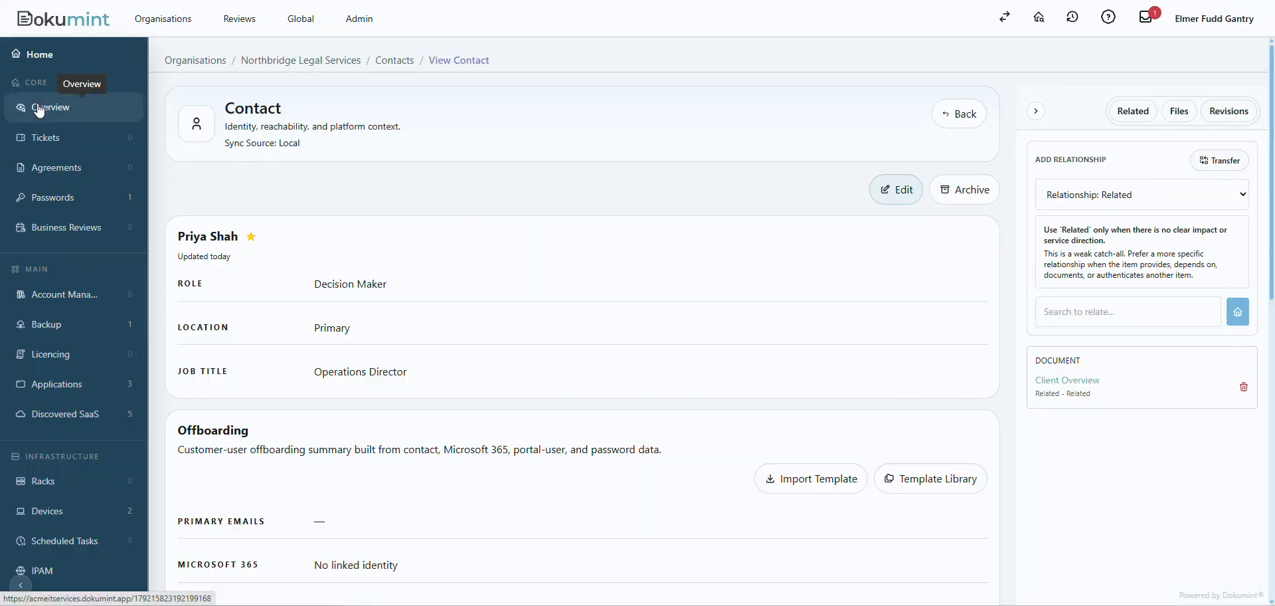
Return to the customer overview and check the Support contacts item in the gap analysis.
left_click(38, 107)
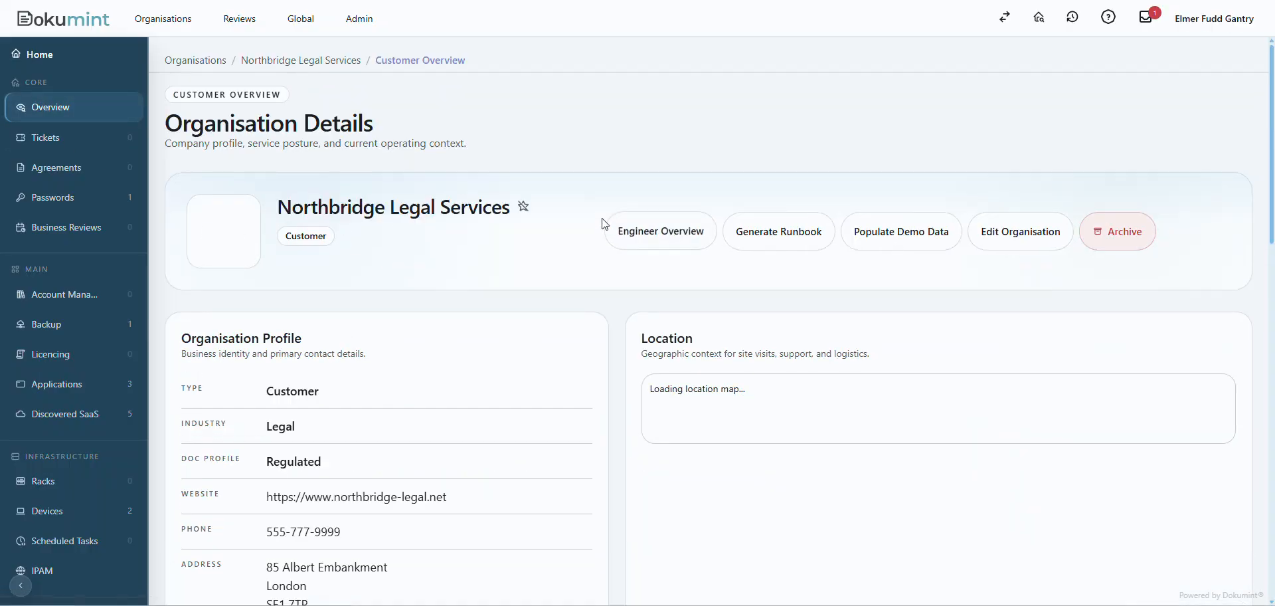
scroll(612, 240, "down", 10)
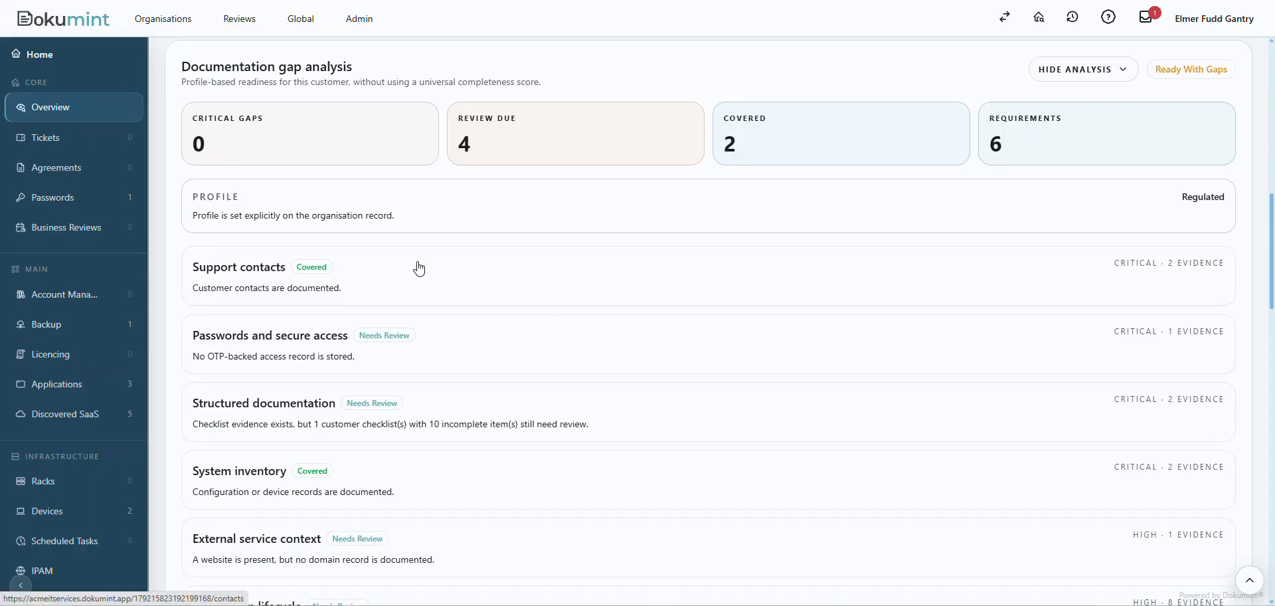
scroll(459, 277, "down", 3)
Open the customer's Annual Documentation Review checklist and look through its items.
scroll(60, 318, "down", 1)
scroll(60, 318, "down", 4)
left_click(46, 578)
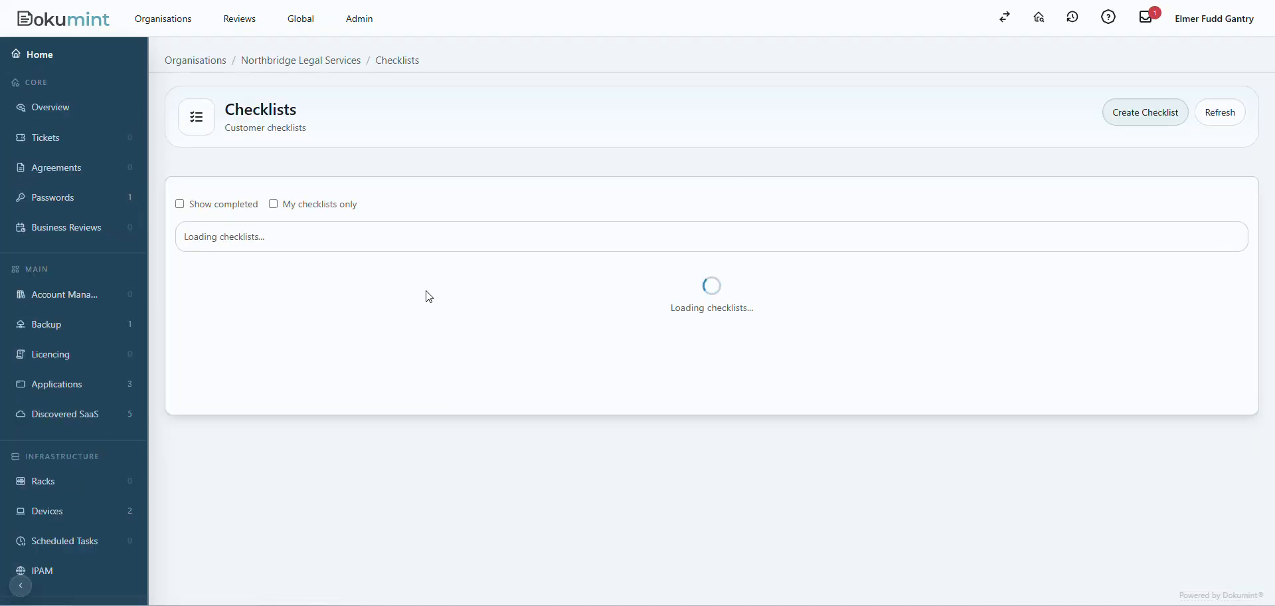
left_click(271, 272)
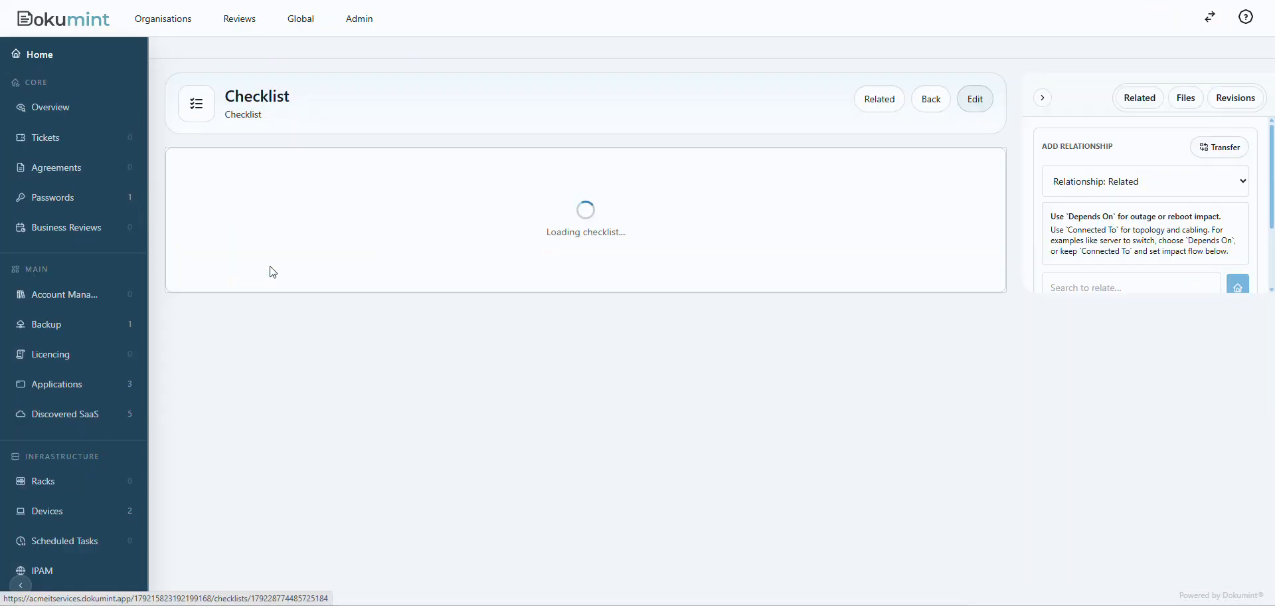
scroll(423, 279, "down", 2)
scroll(428, 282, "down", 3)
scroll(427, 282, "up", 6)
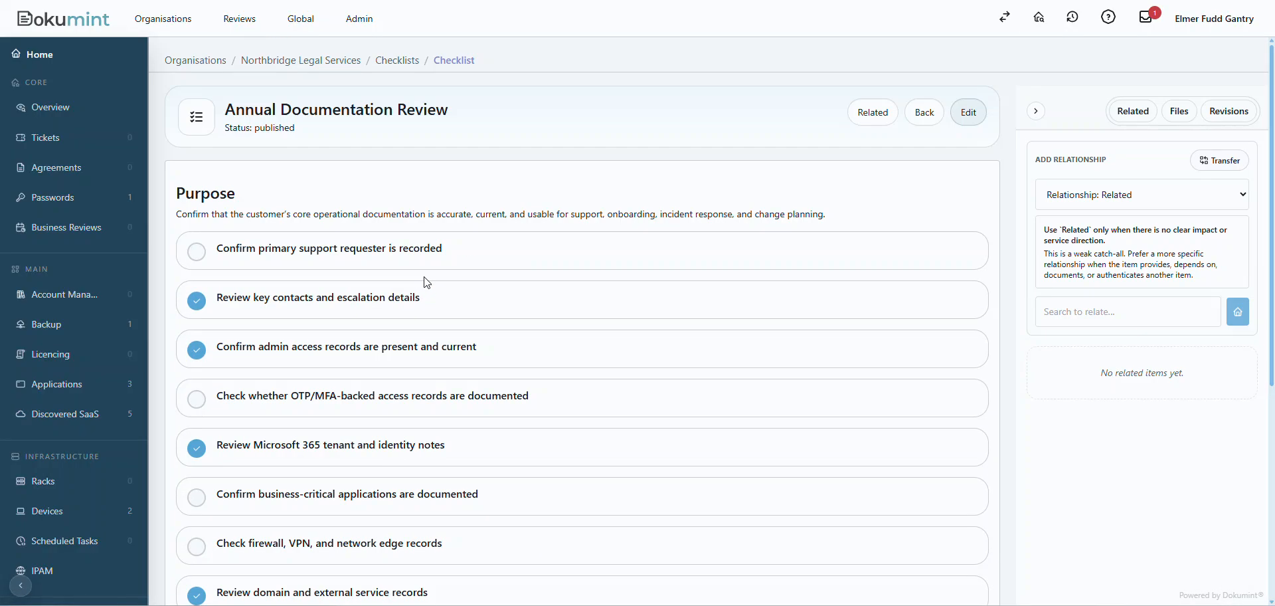
Go back to the customer overview and review the gap items from Structured documentation to External service context.
left_click(60, 105)
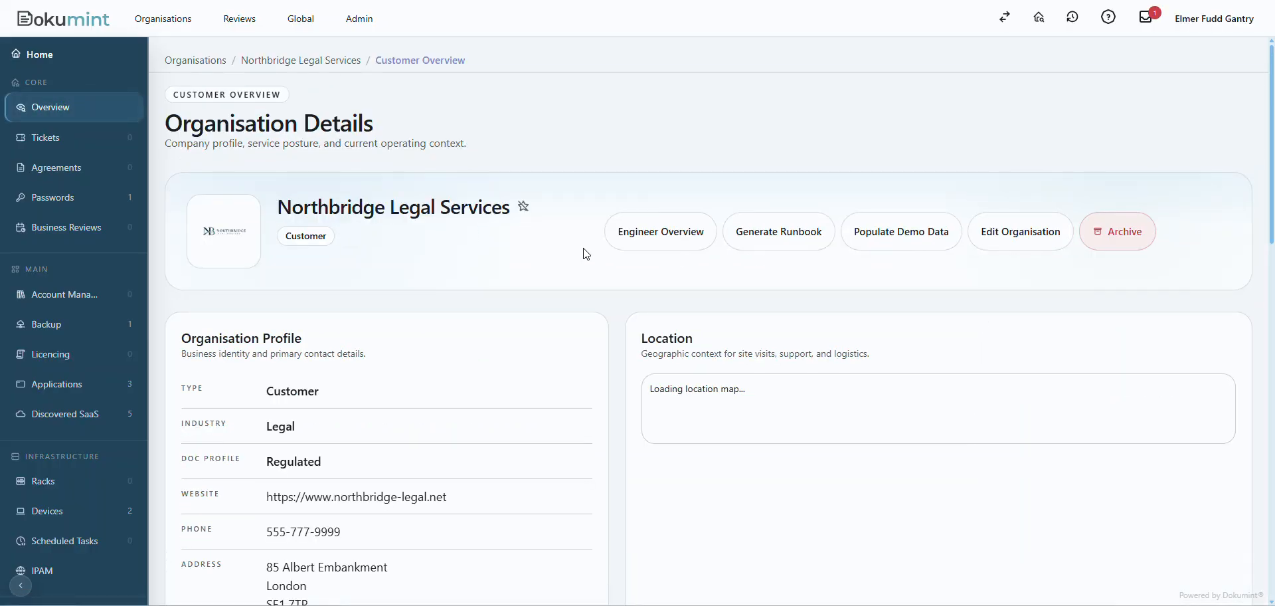
scroll(606, 219, "down", 10)
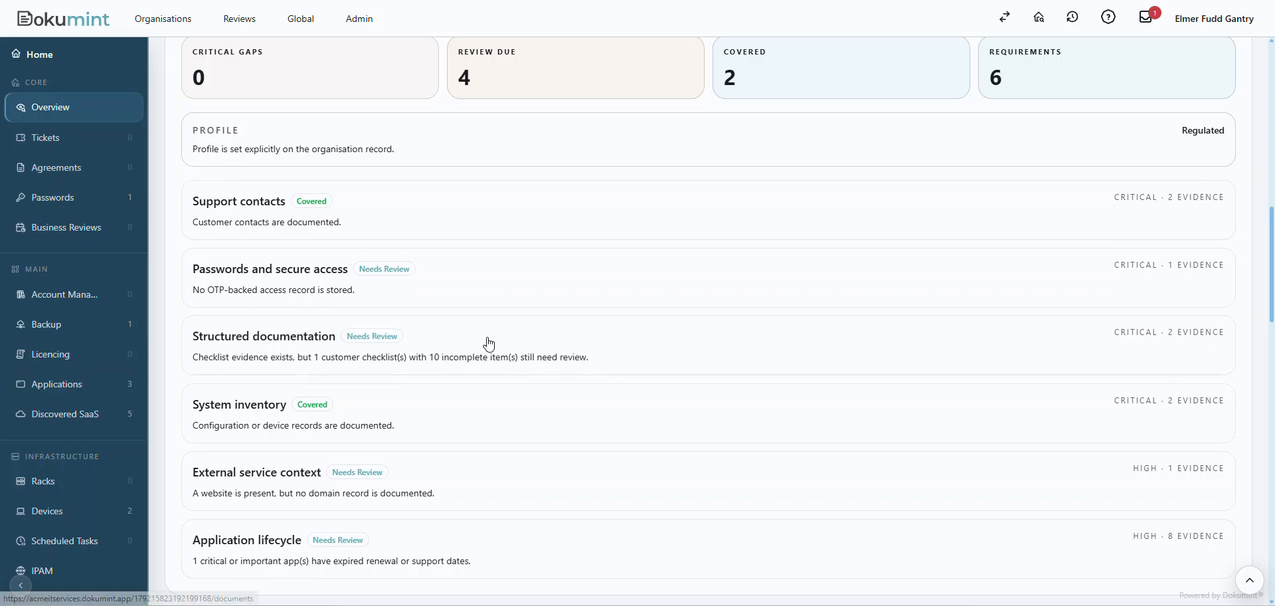
scroll(489, 343, "down", 2)
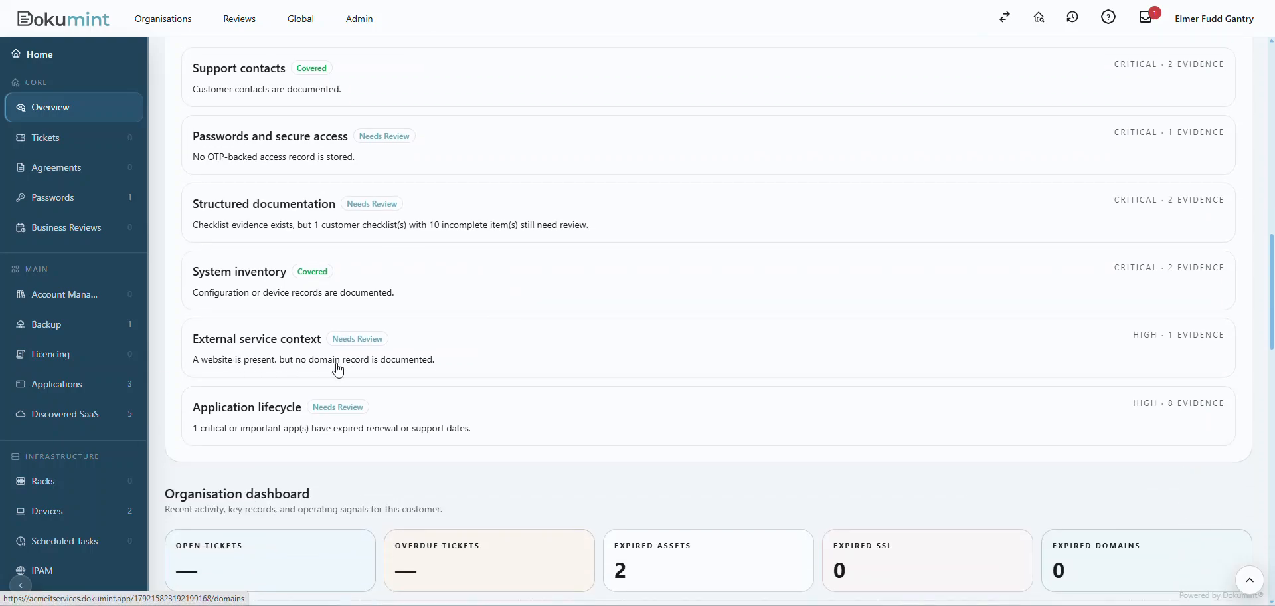
Copy the domain name from the organisation profile's website address and open the customer's domain records.
scroll(511, 412, "up", 8)
scroll(515, 410, "up", 5)
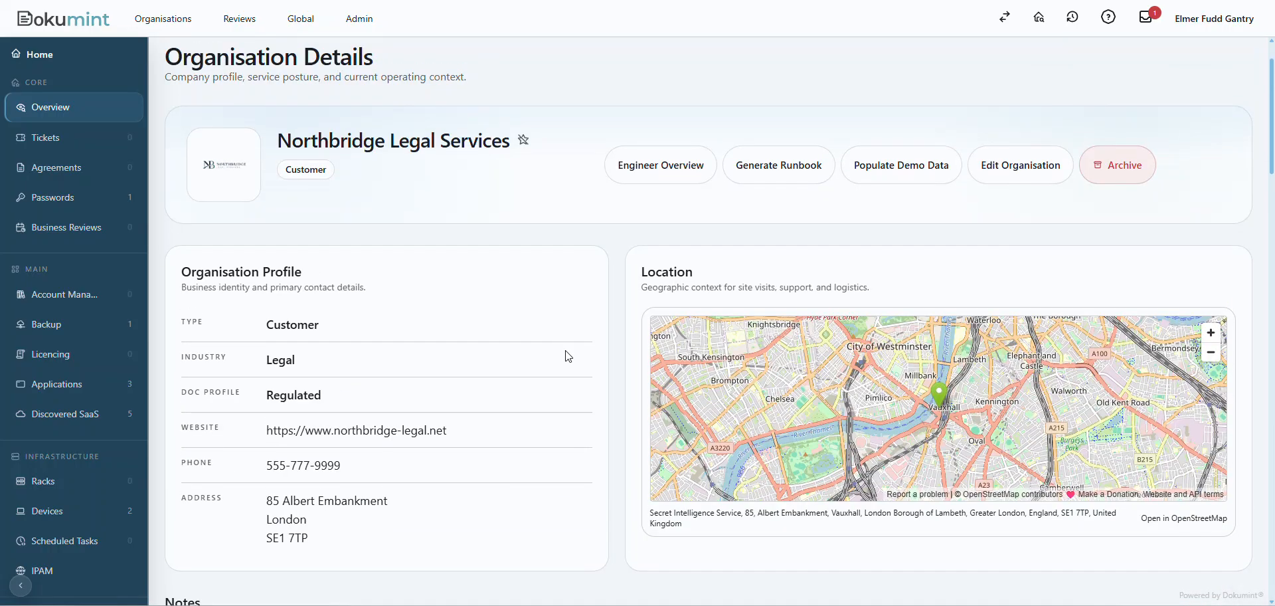
left_click_drag(454, 436, 338, 437)
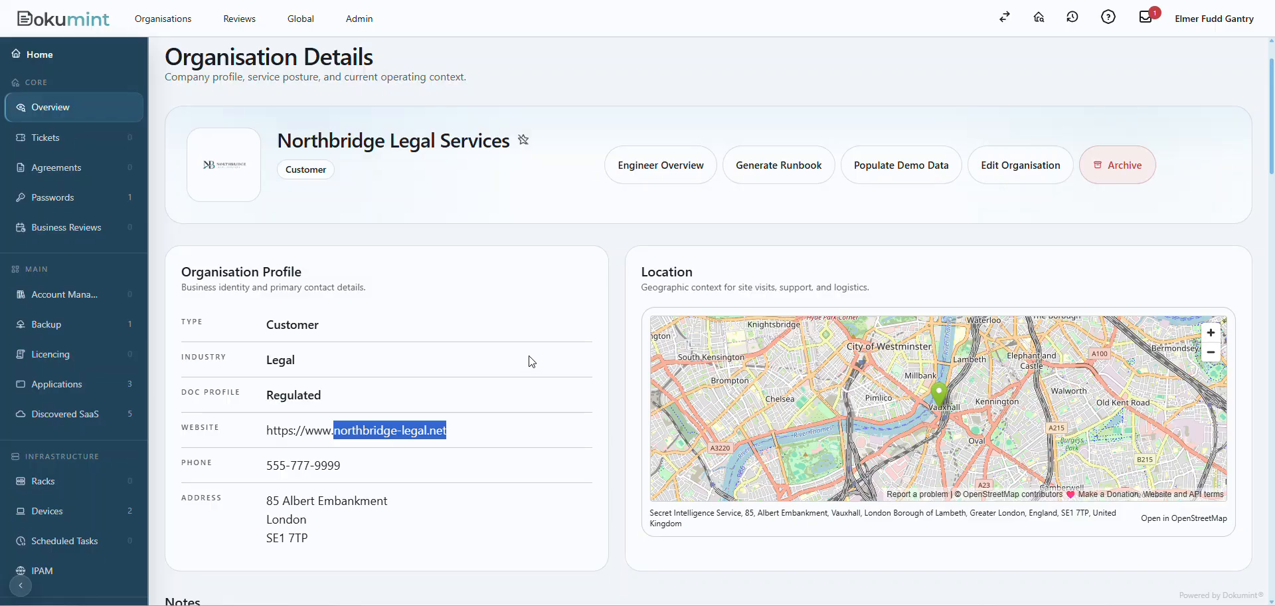
scroll(61, 350, "down", 4)
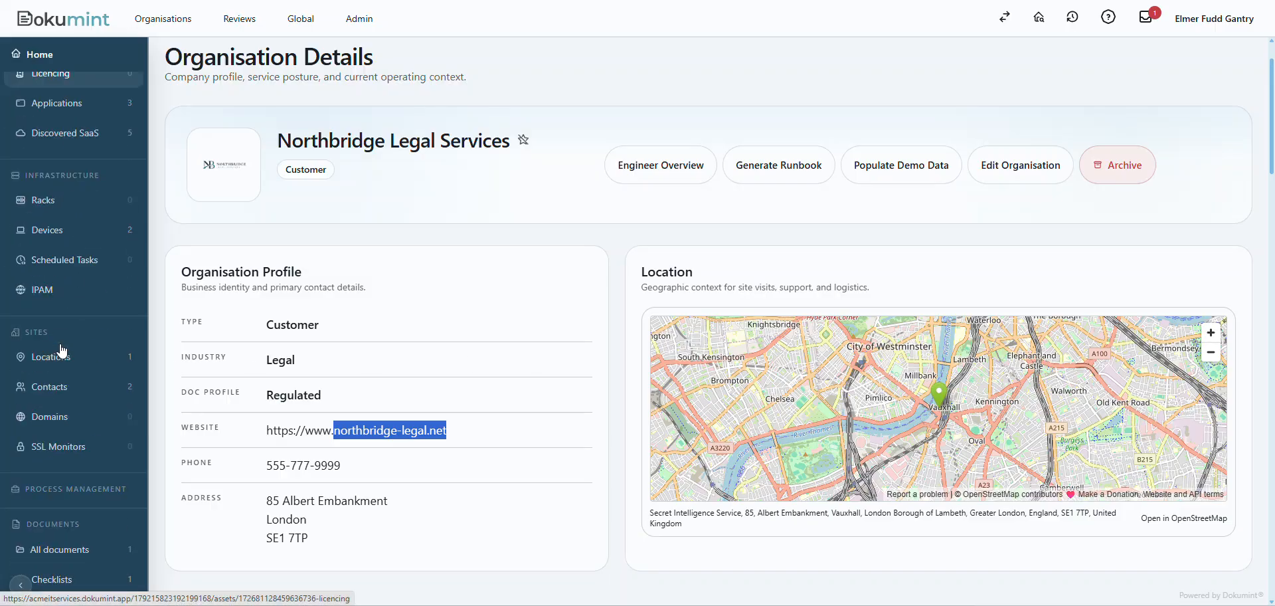
left_click(39, 416)
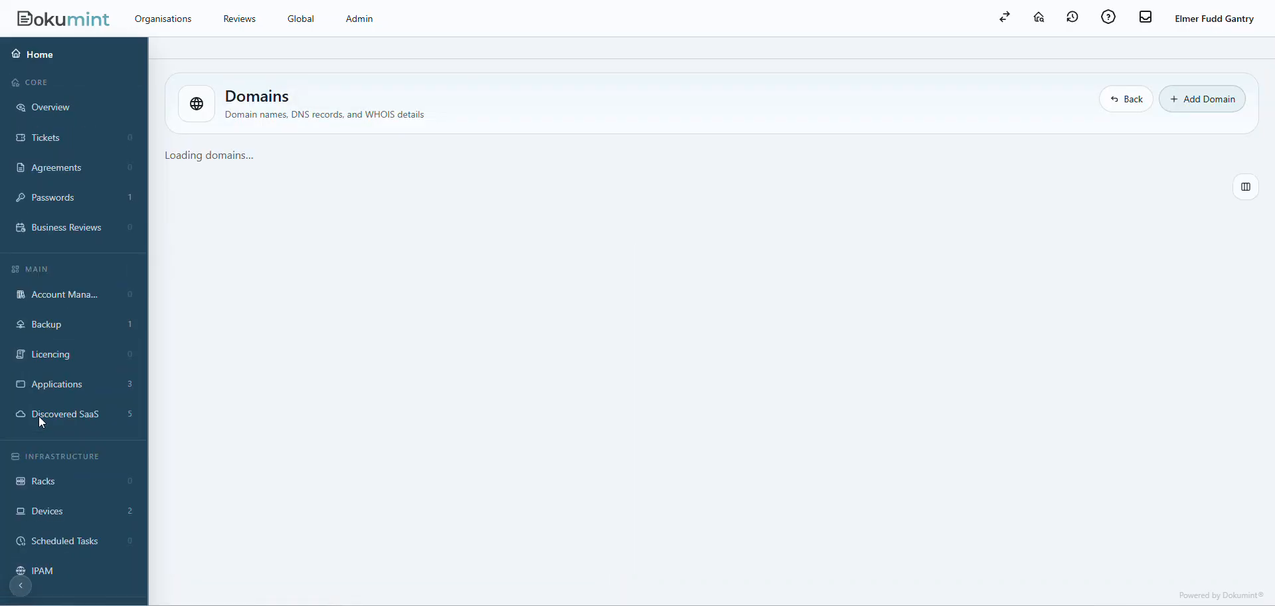
Add the domain northbridge-legal.net with Auto-Renew set to Unknown, save it and refresh its lookup.
left_click(1209, 114)
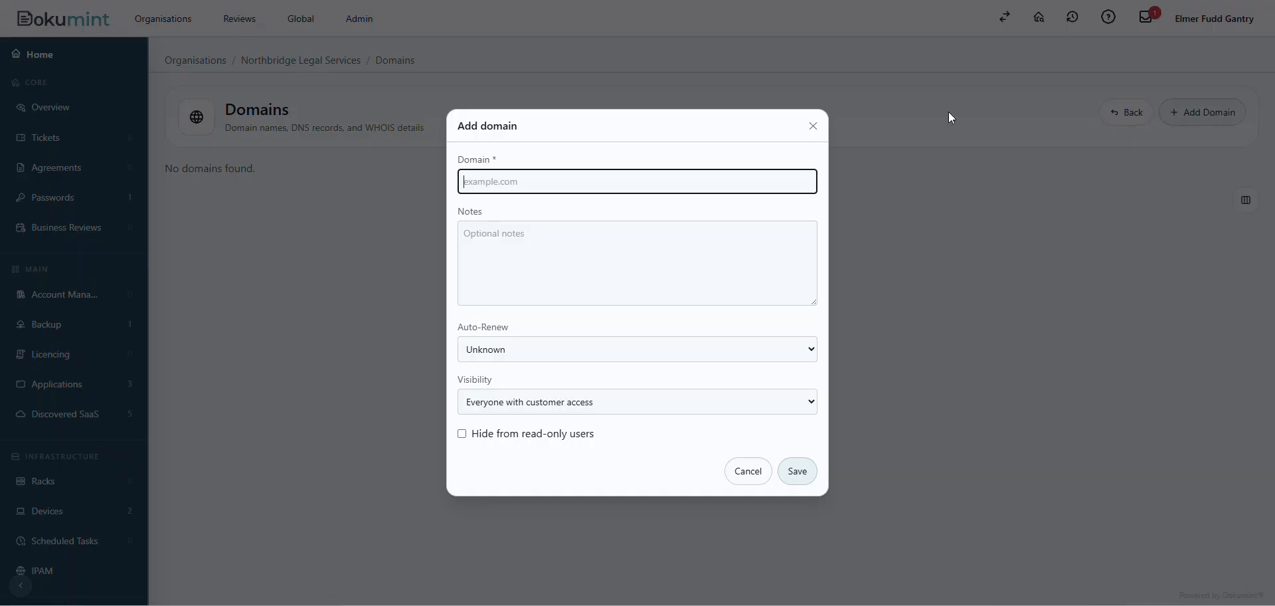
type("northbridge-legal.net")
left_click(511, 354)
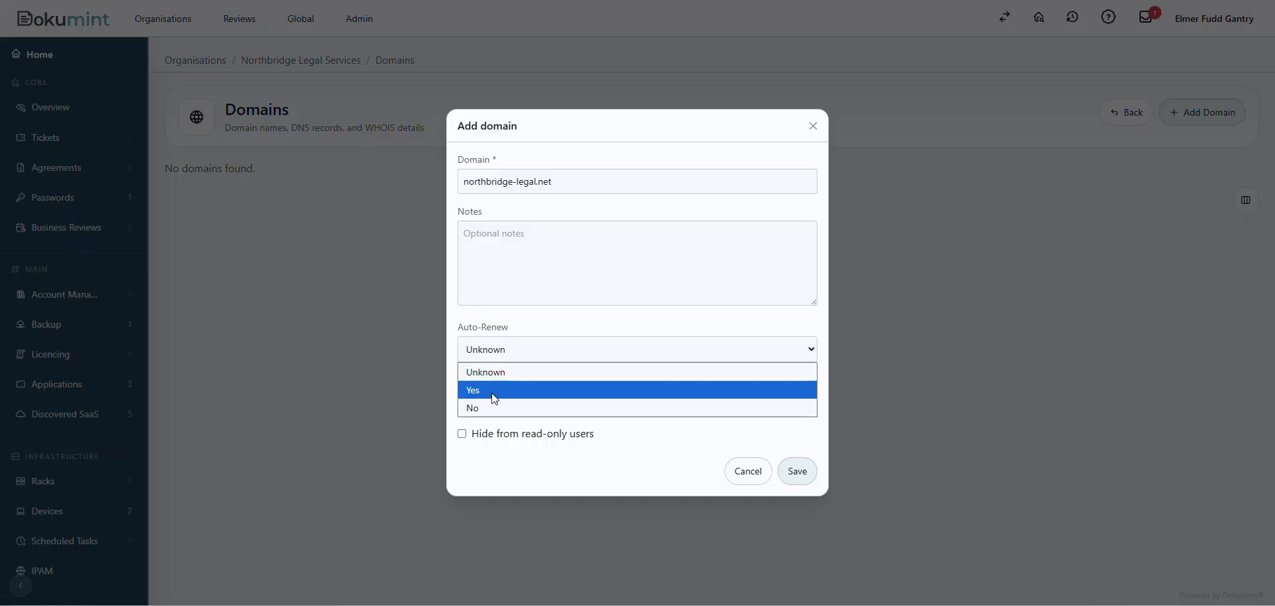
left_click(530, 370)
left_click(801, 472)
left_click(1168, 254)
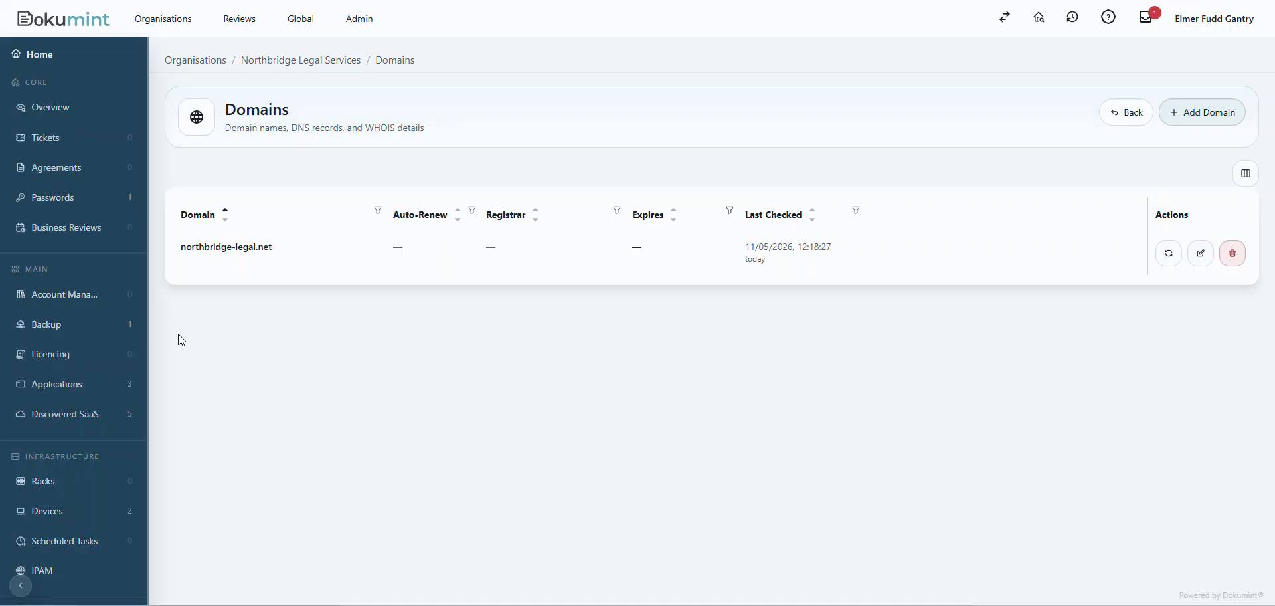
Check the gap analysis on the customer overview and open the assets behind the Application lifecycle item.
left_click(65, 113)
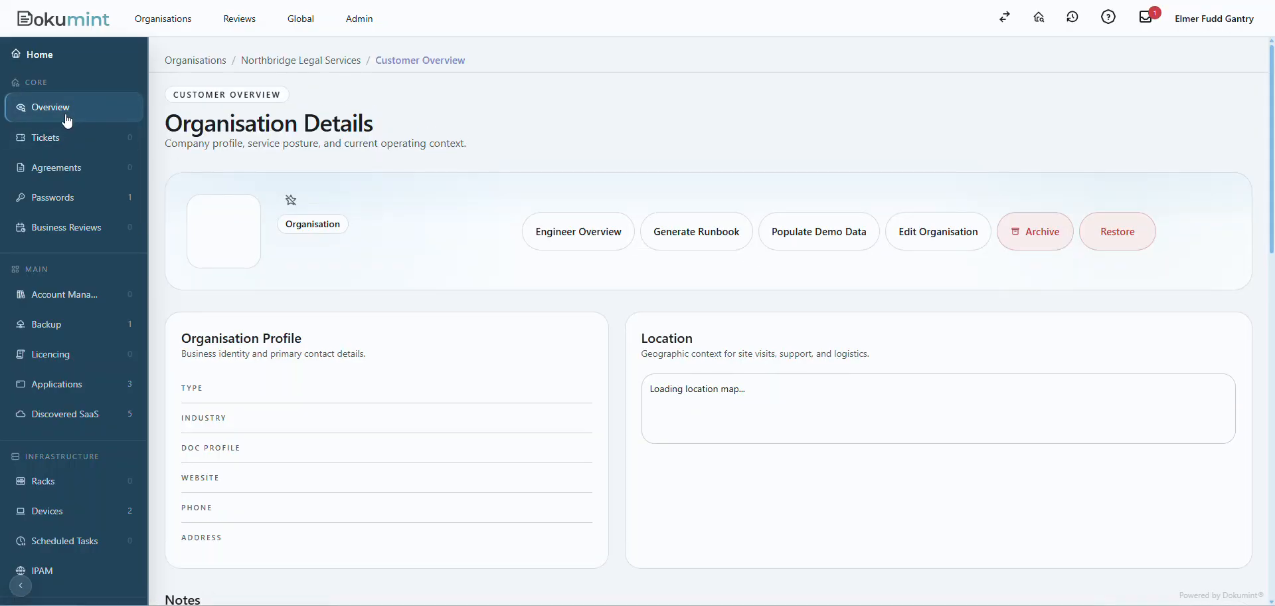
scroll(619, 300, "down", 6)
scroll(619, 304, "down", 6)
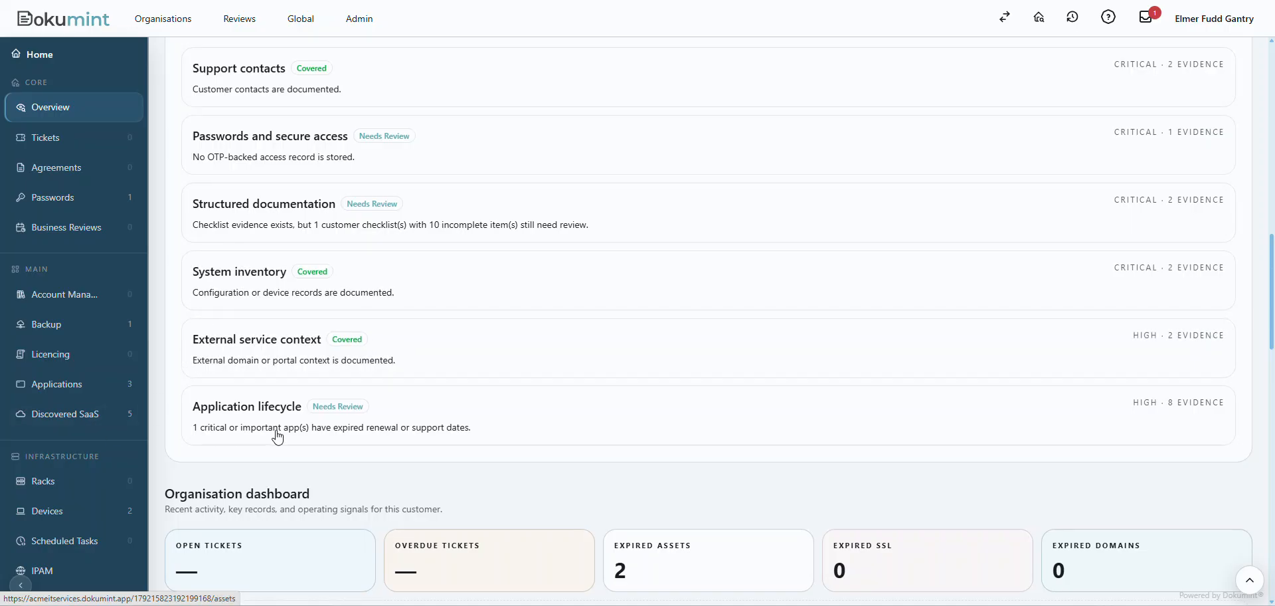
left_click(334, 432)
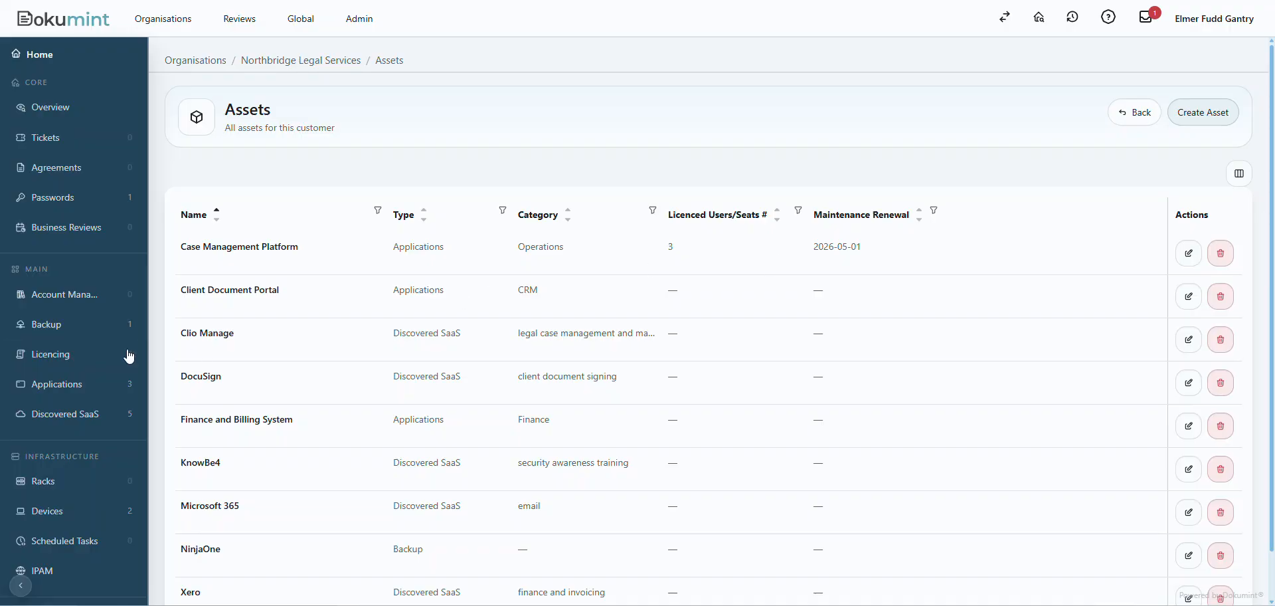
Open the customer's Client Overview document and read through its content, including the known documentation gaps.
scroll(62, 418, "down", 4)
scroll(65, 564, "down", 1)
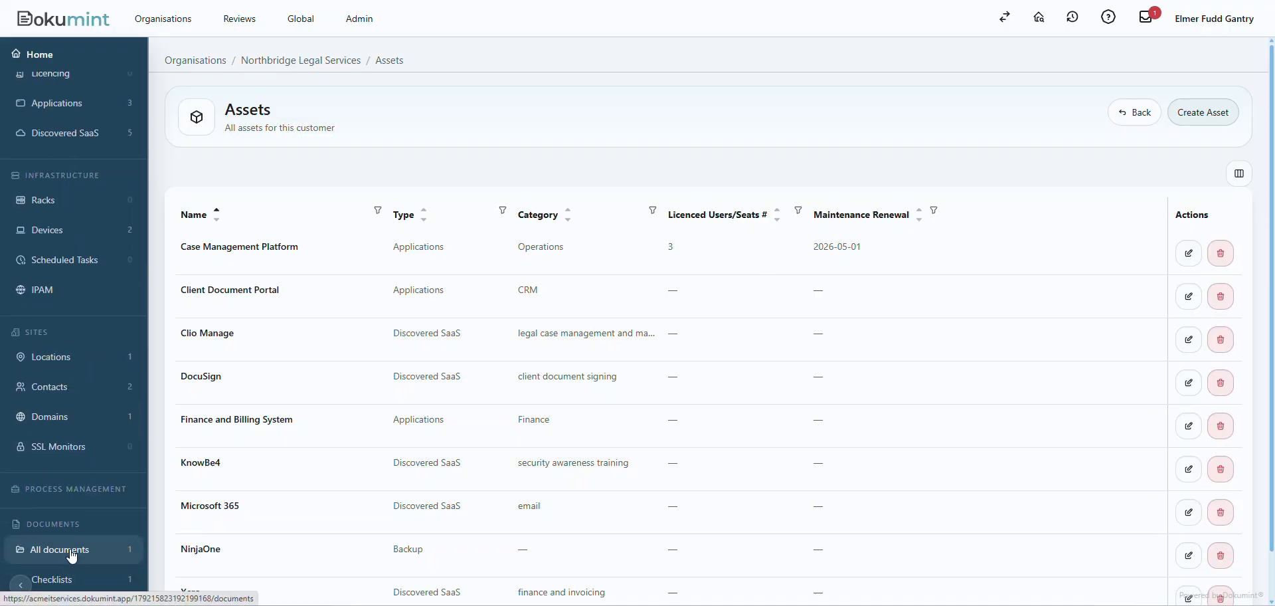
left_click(64, 554)
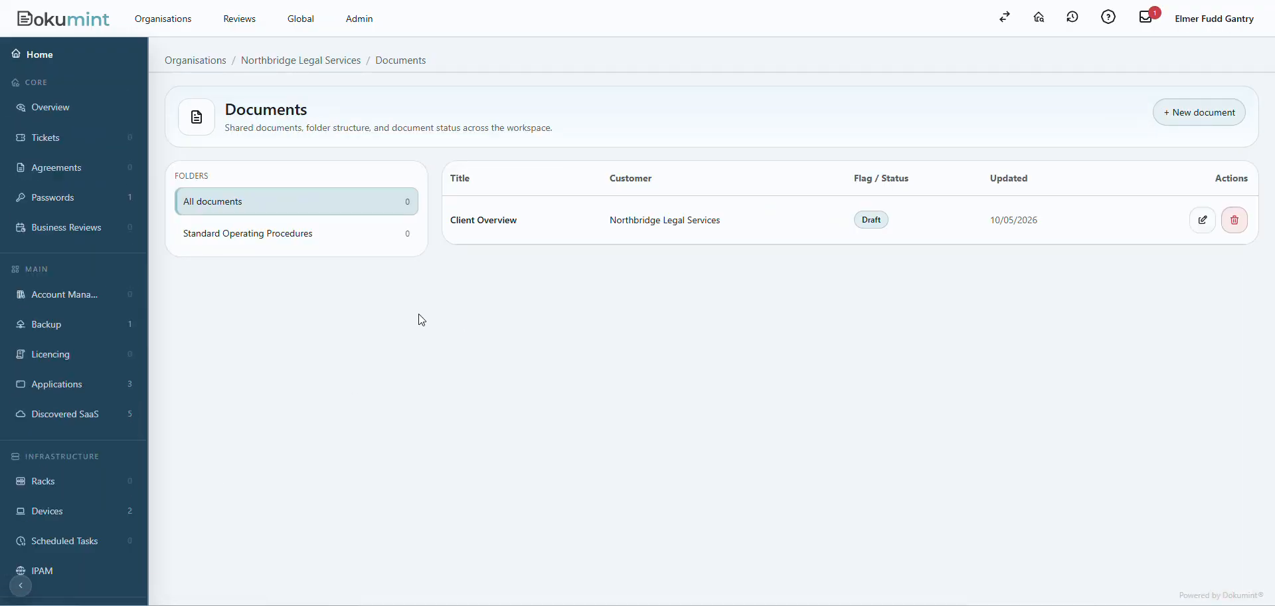
left_click(479, 223)
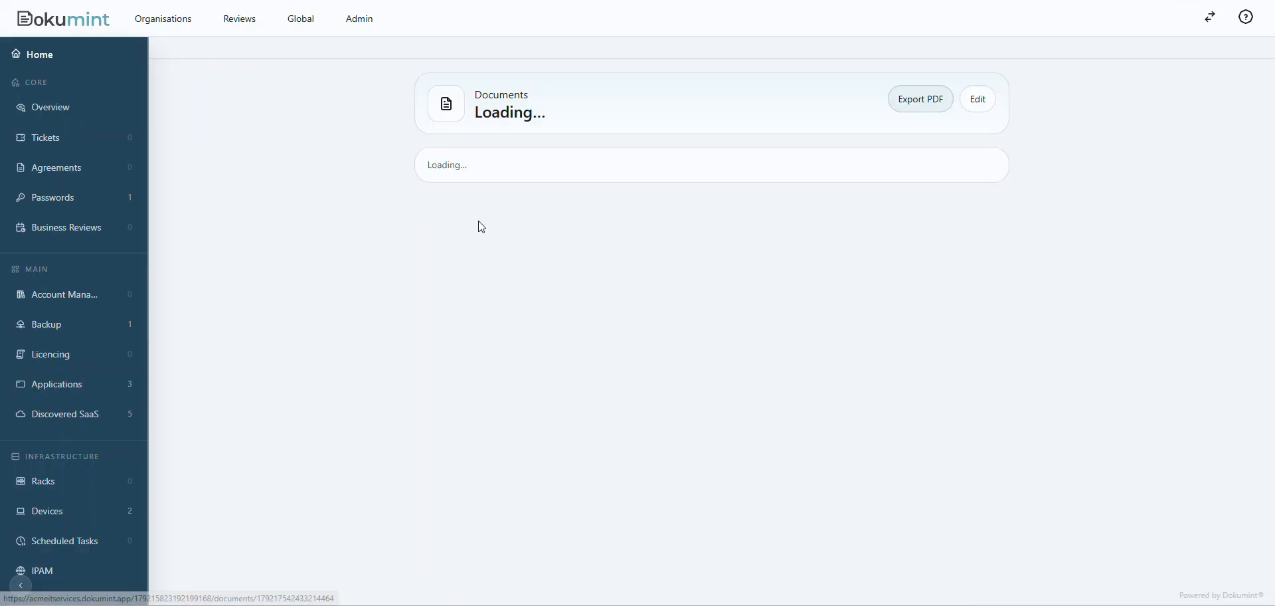
scroll(348, 333, "down", 2)
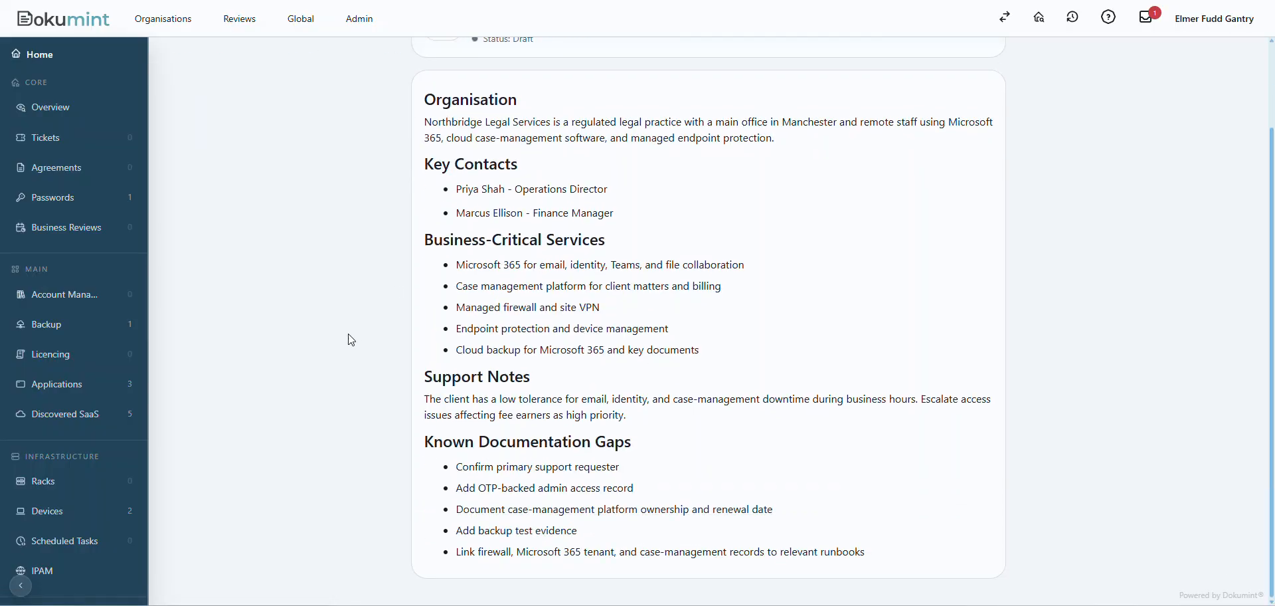
scroll(355, 380, "up", 2)
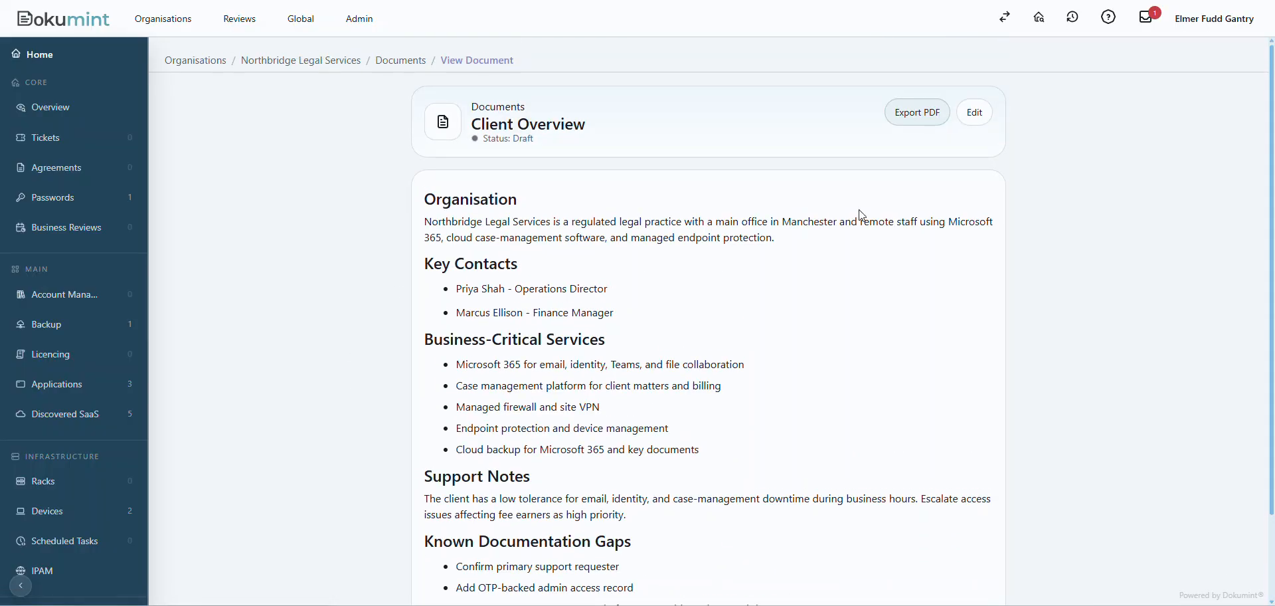
Open the Client Overview document for editing, view its status options and set the review/expiry date to 22/05/2026.
left_click(975, 113)
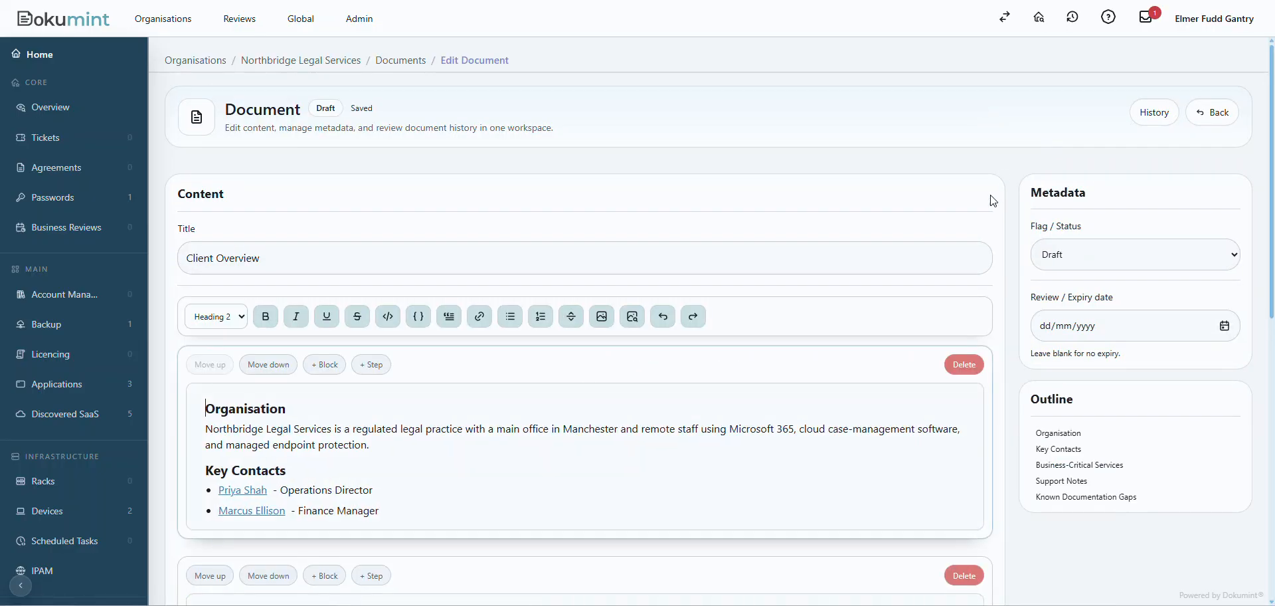
left_click(1084, 260)
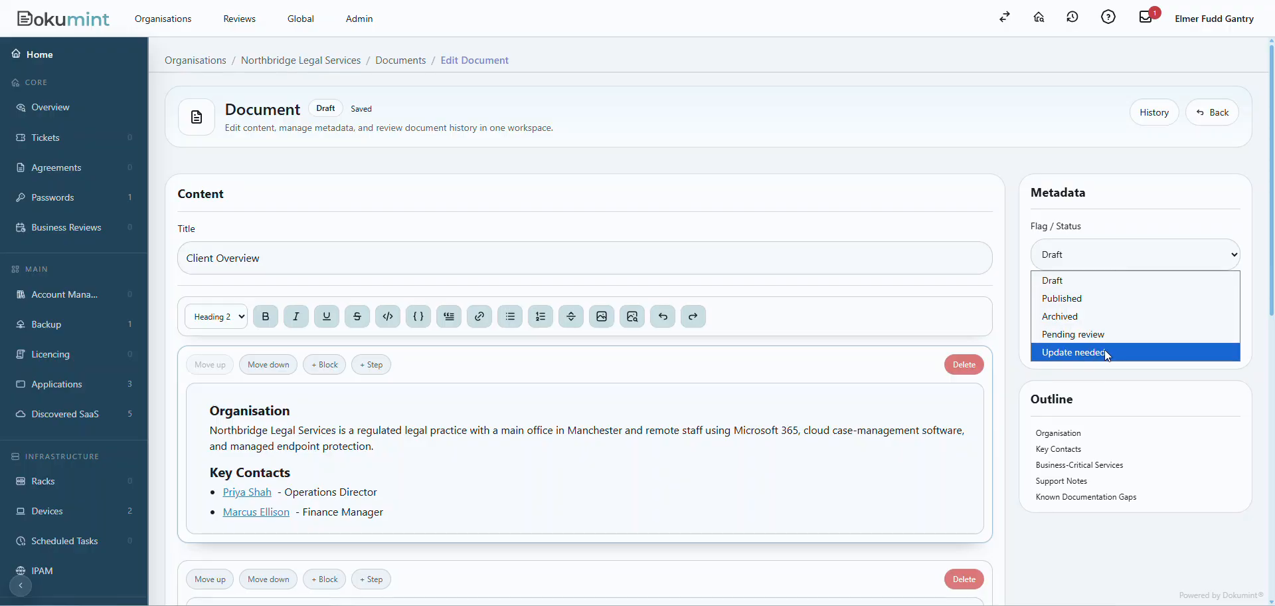
left_click(1012, 272)
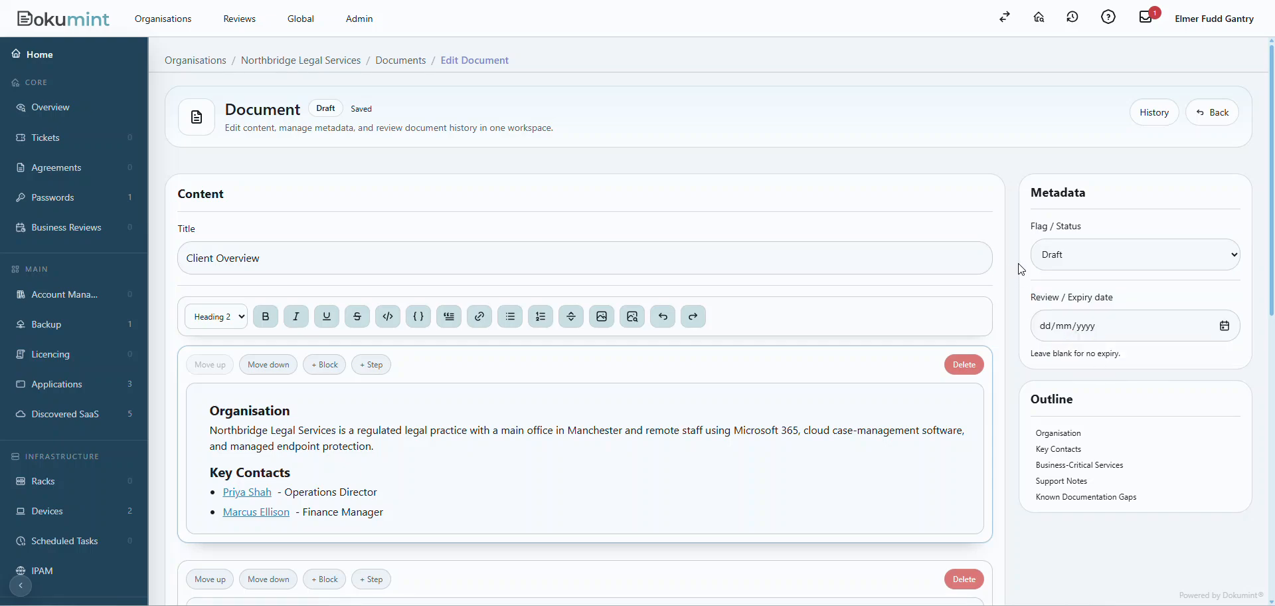
left_click(1222, 326)
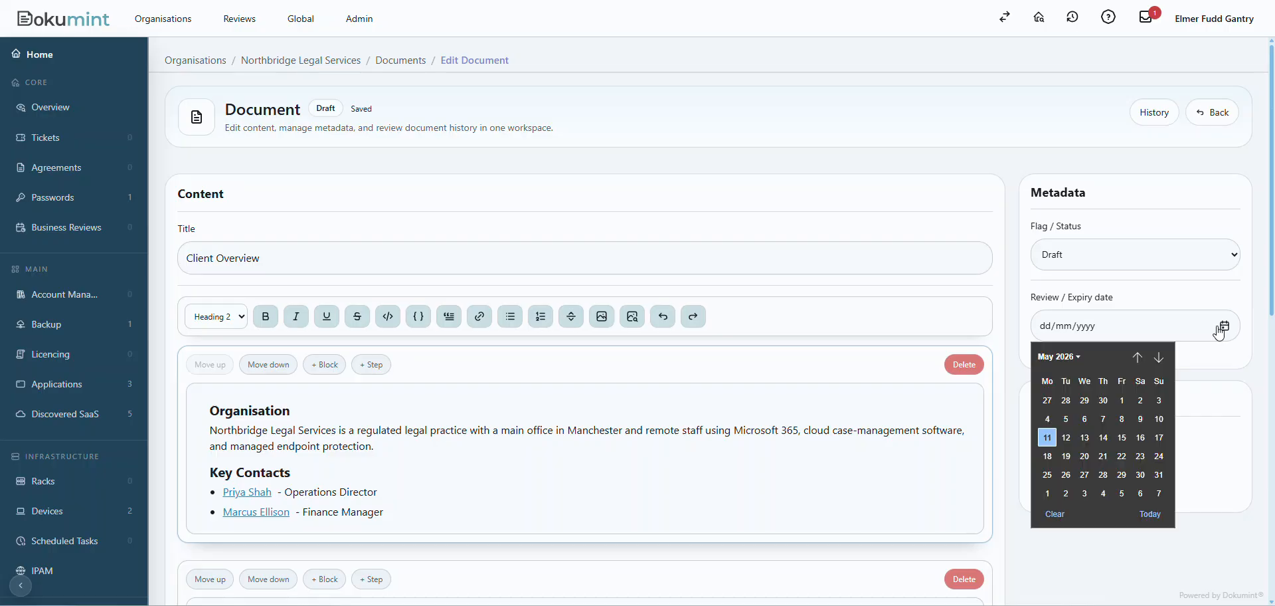
left_click(1121, 458)
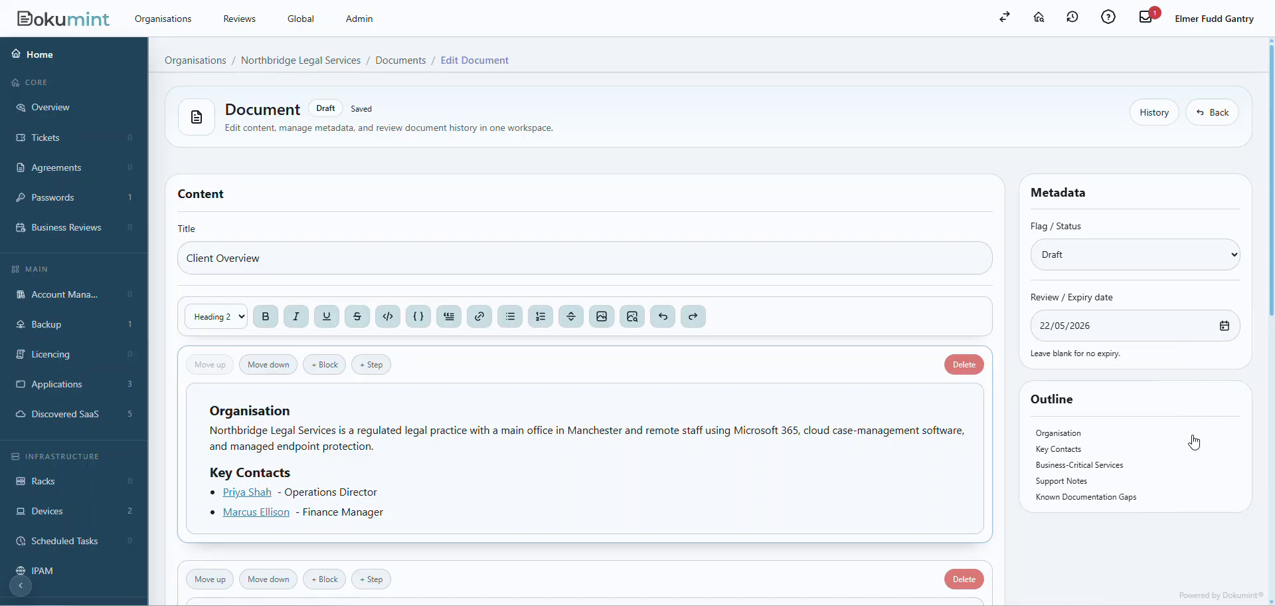
Look over the Known Documentation Gaps block, return to the customer's documents and reopen Client Overview in view mode.
scroll(1184, 219, "down", 10)
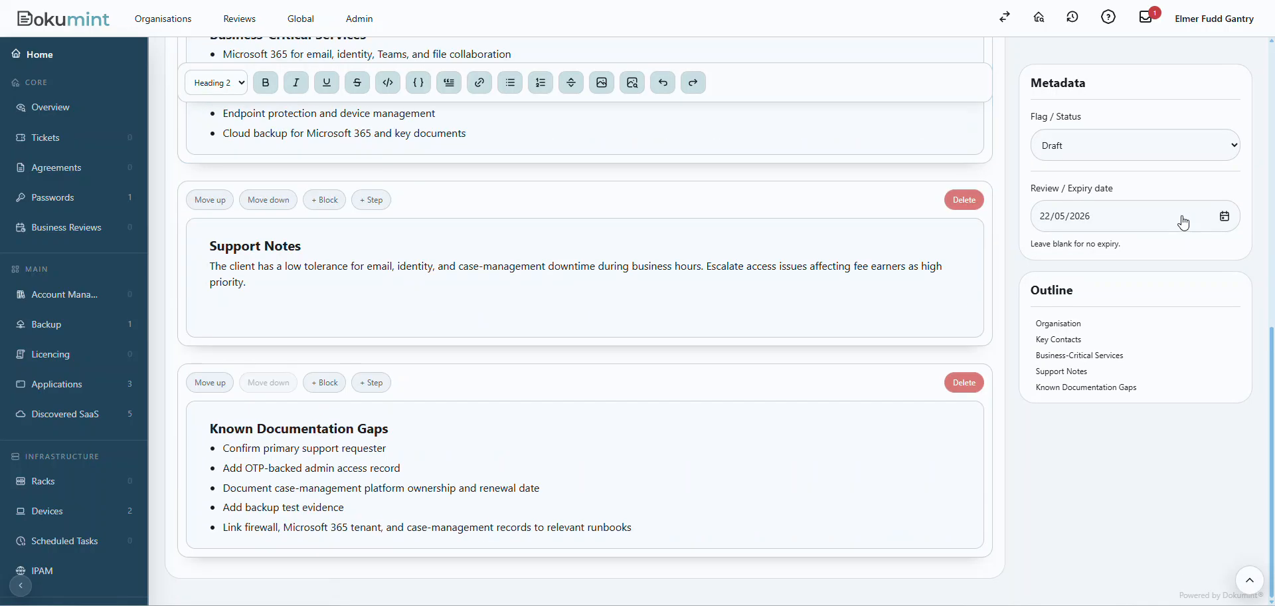
left_click(957, 478)
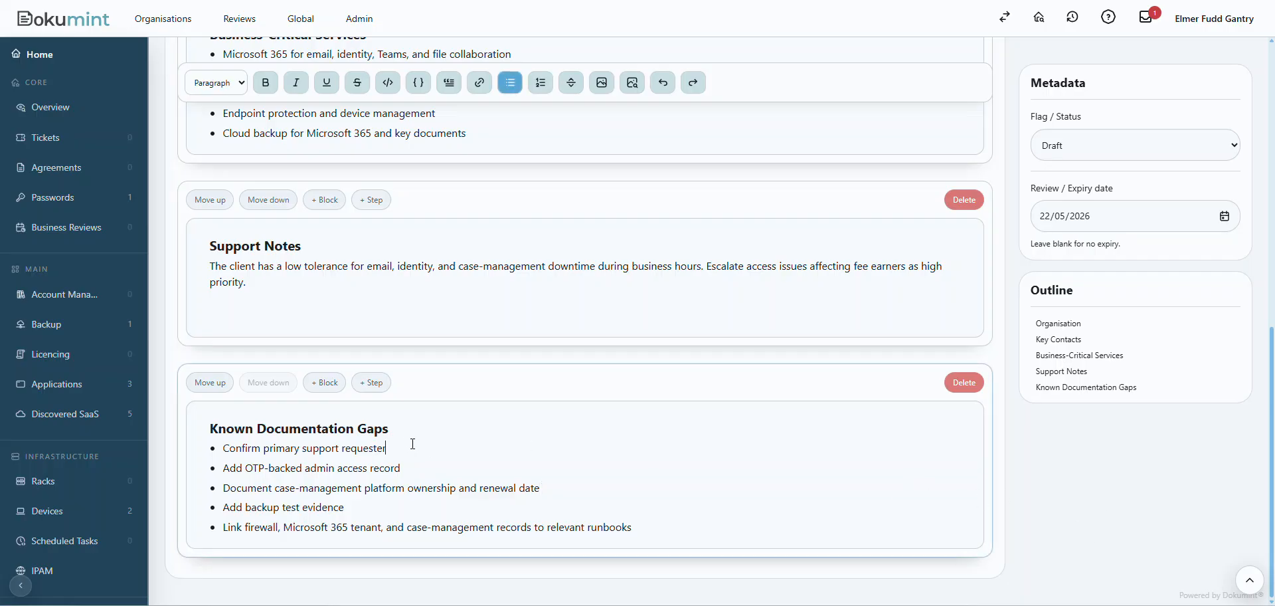
left_click(1227, 576)
scroll(749, 414, "up", 10)
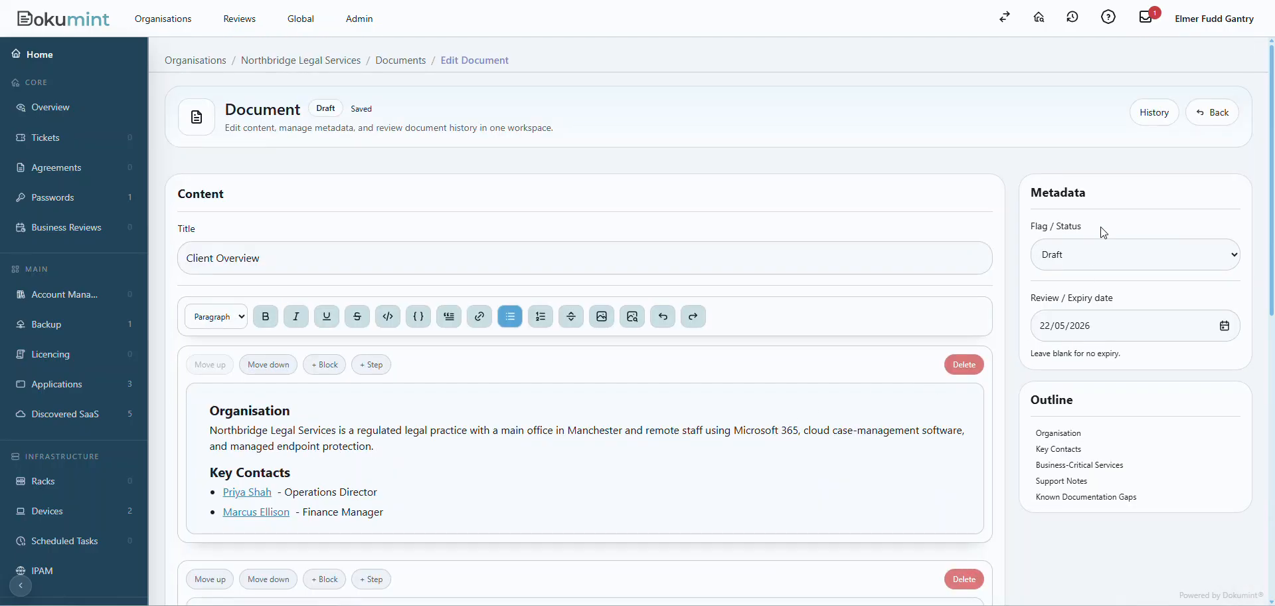
left_click(401, 60)
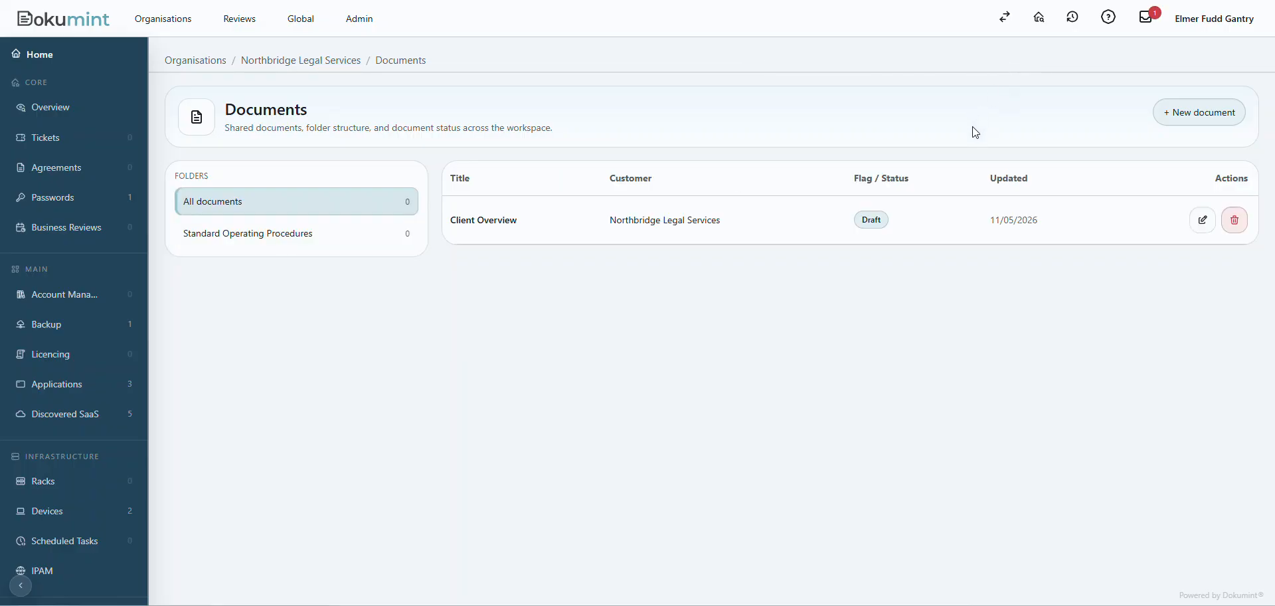
left_click(478, 221)
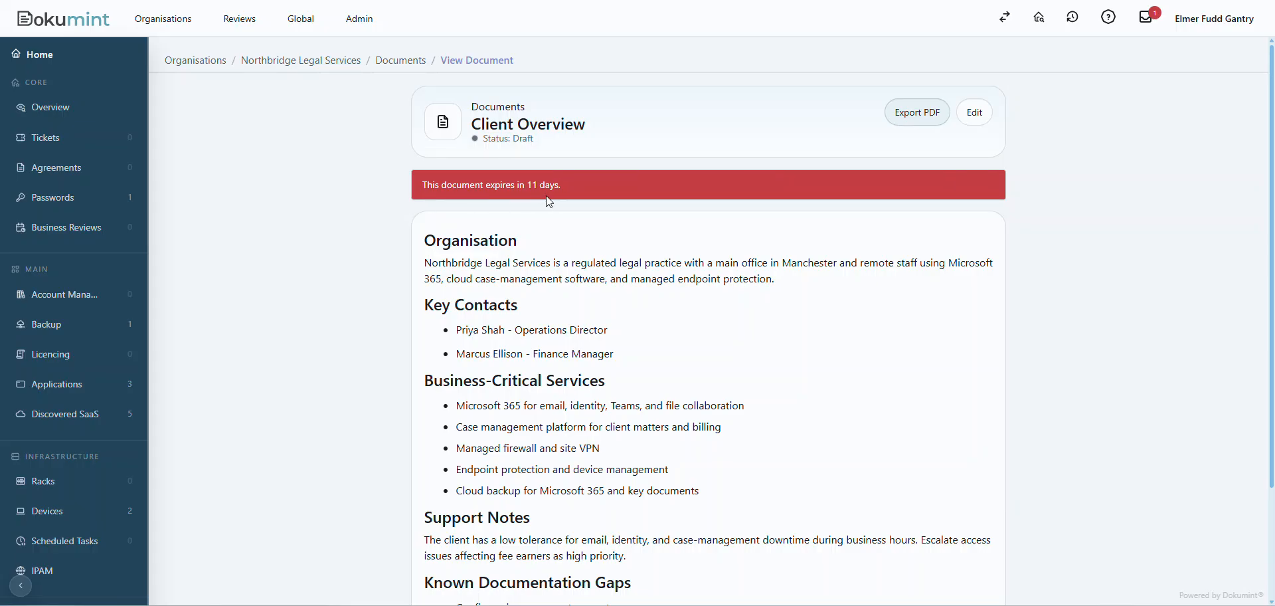
Return to the customer overview, review the documentation gap analysis and open the assets behind the Application lifecycle item.
left_click(48, 110)
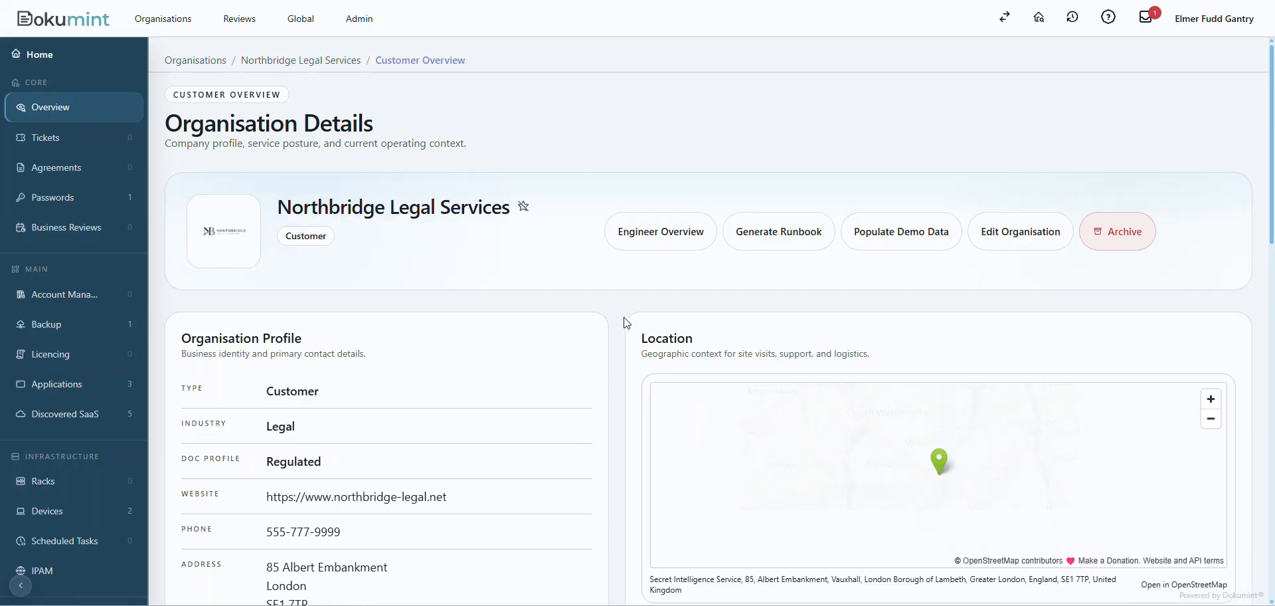
scroll(624, 323, "down", 12)
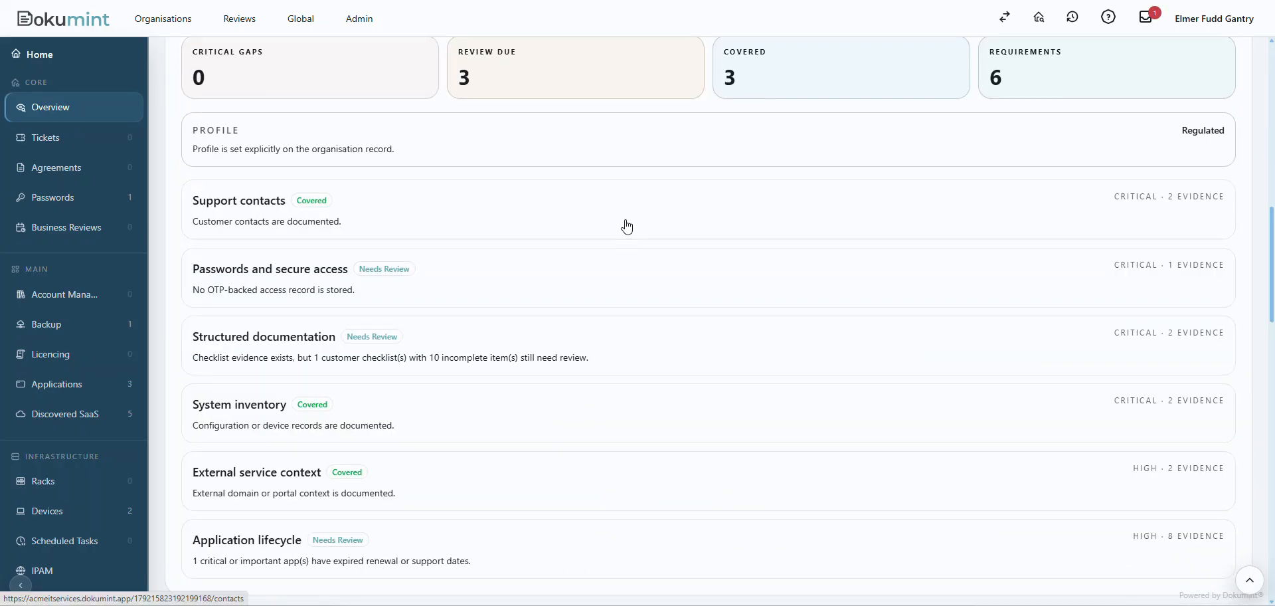
scroll(627, 226, "down", 1)
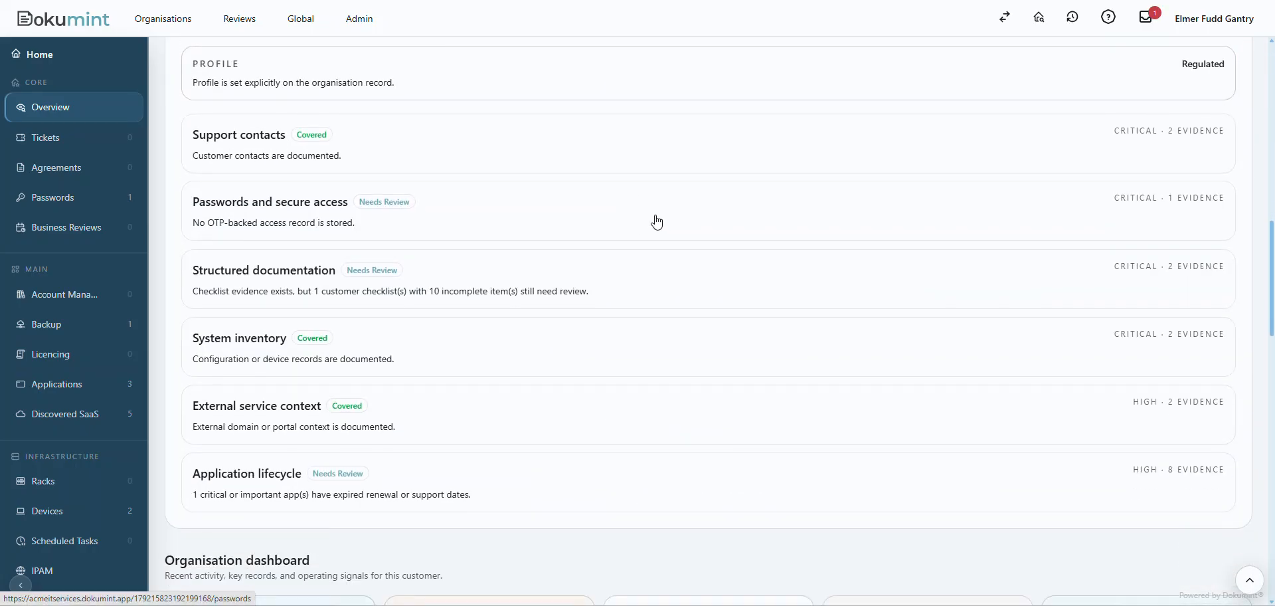
left_click(274, 476)
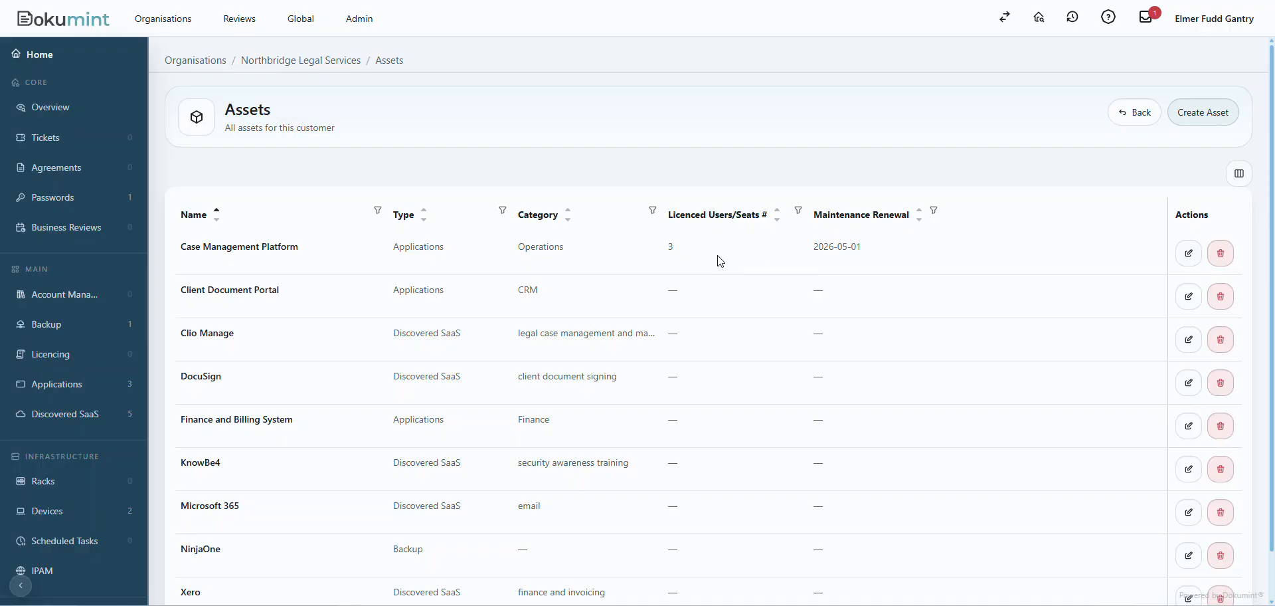
Edit the Case Management Platform asset, set its maintenance renewal date to 31/05/2027 and save the asset.
left_click(1189, 253)
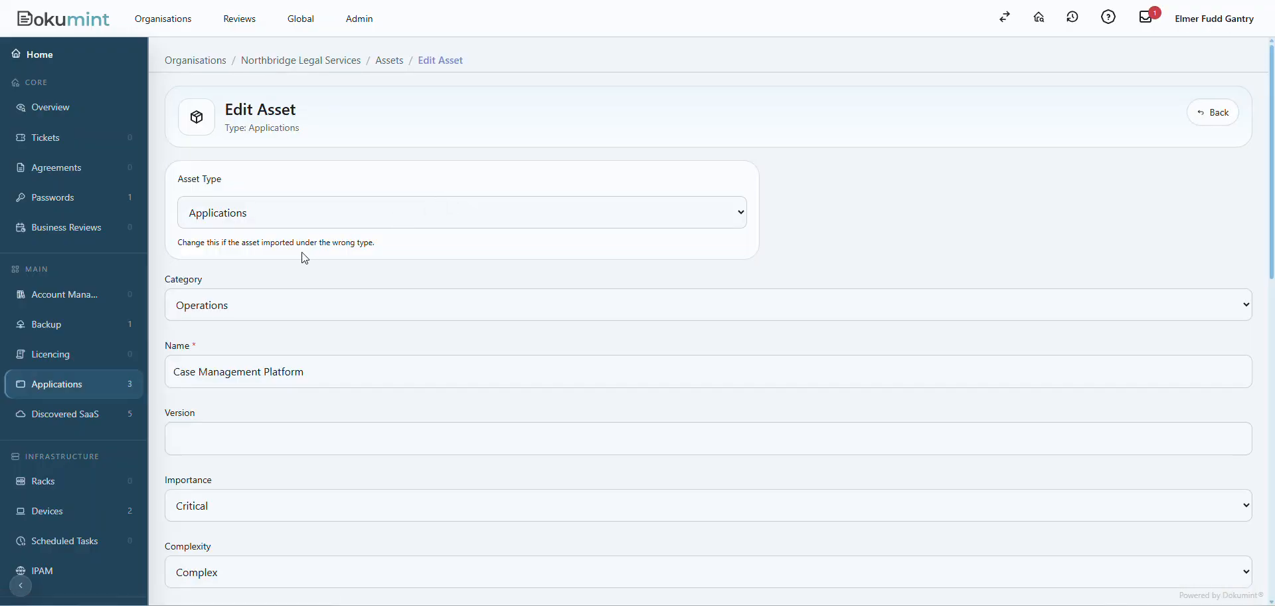
scroll(385, 265, "down", 6)
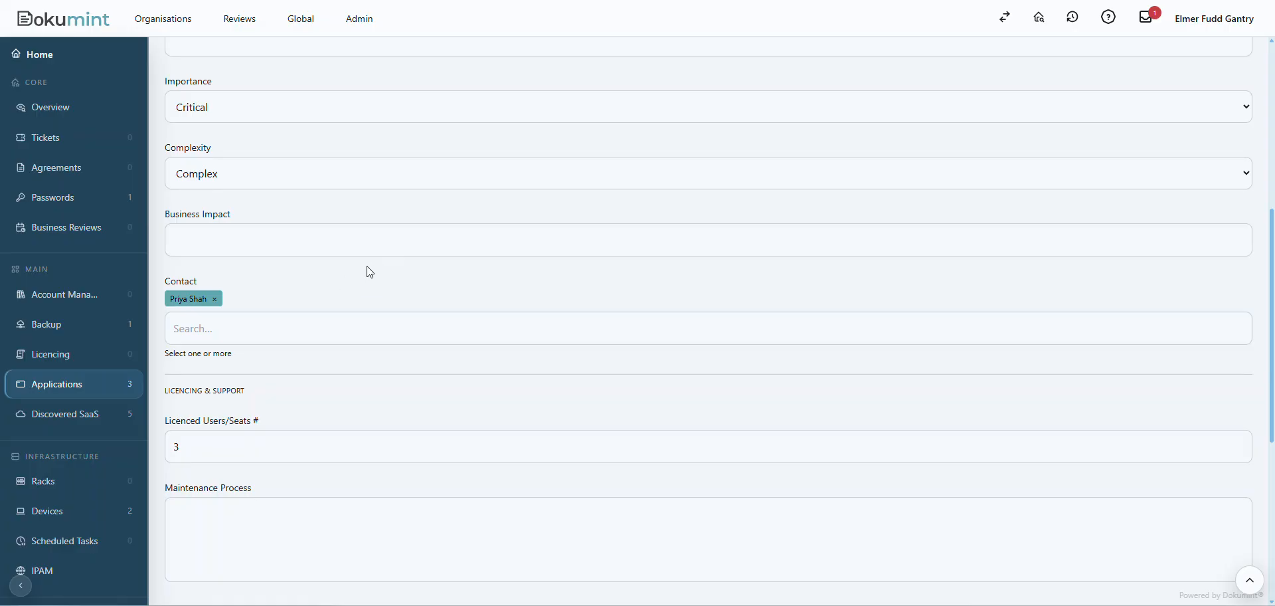
scroll(370, 273, "down", 5)
left_click(265, 425)
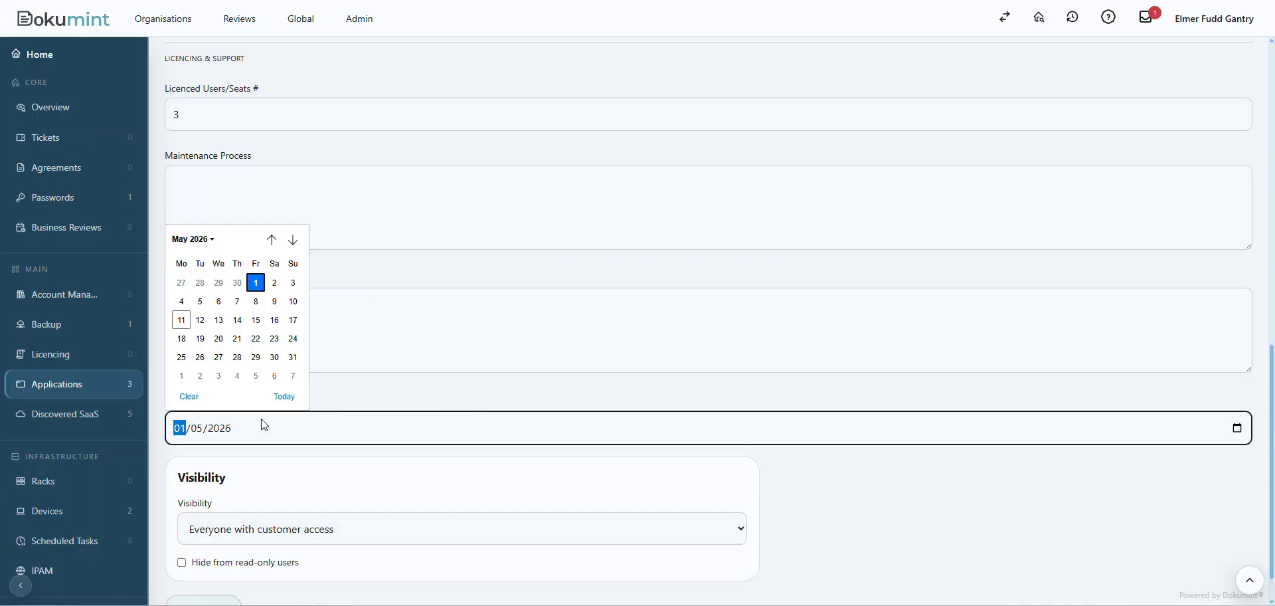
left_click(228, 430)
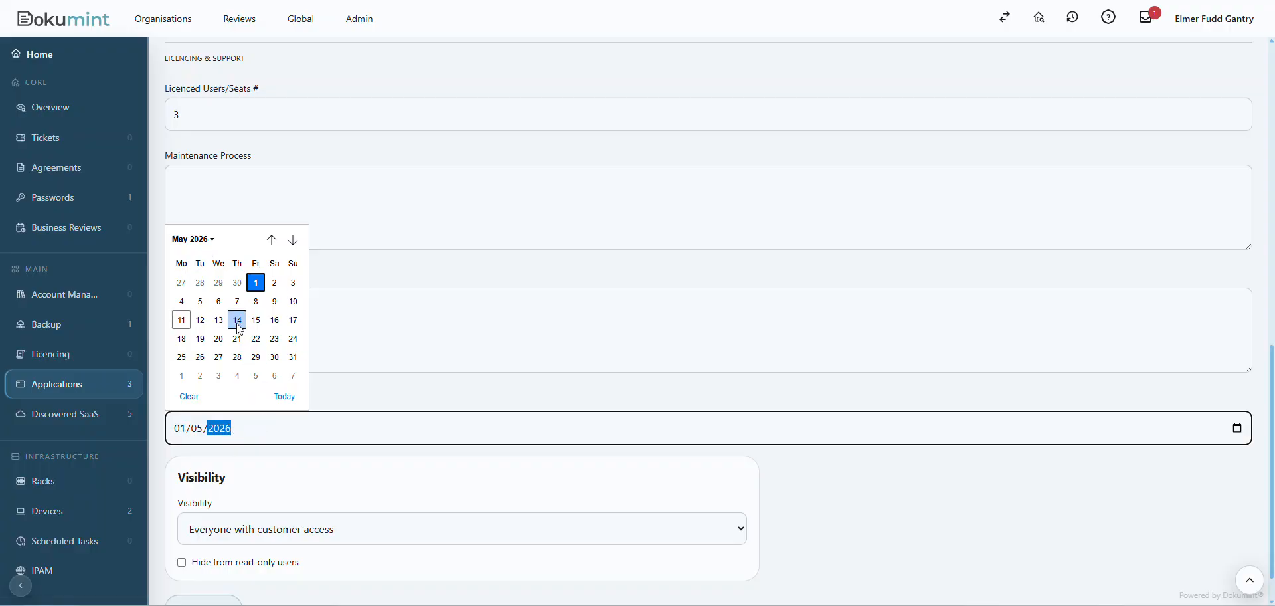
left_click(212, 243)
left_click(196, 344)
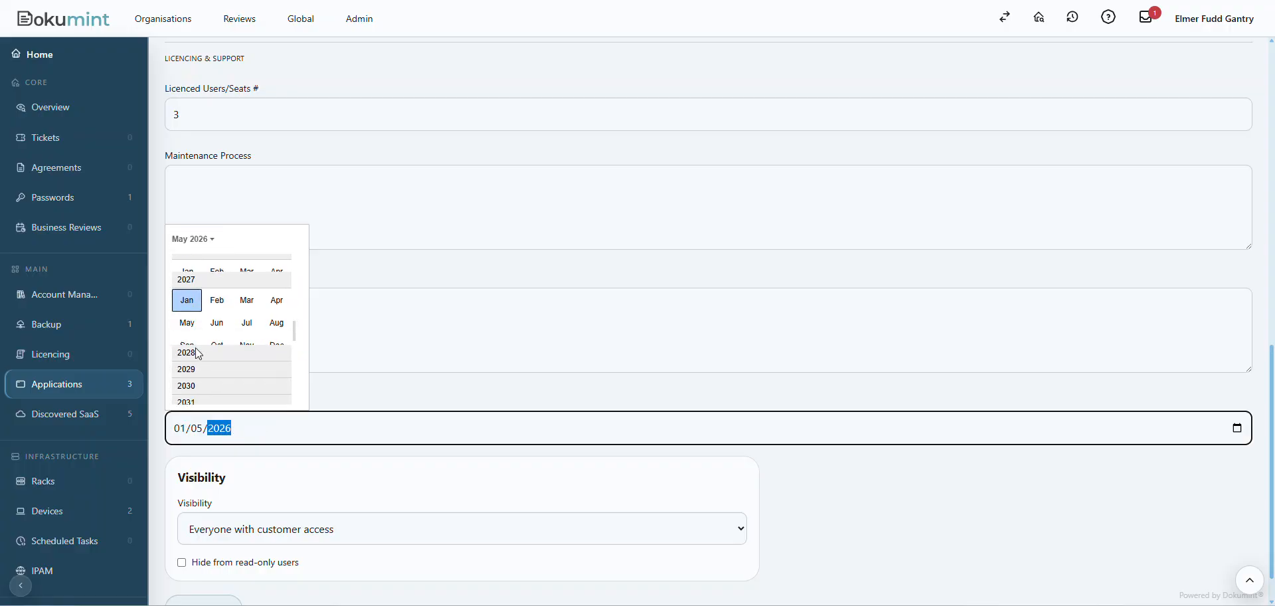
left_click(187, 305)
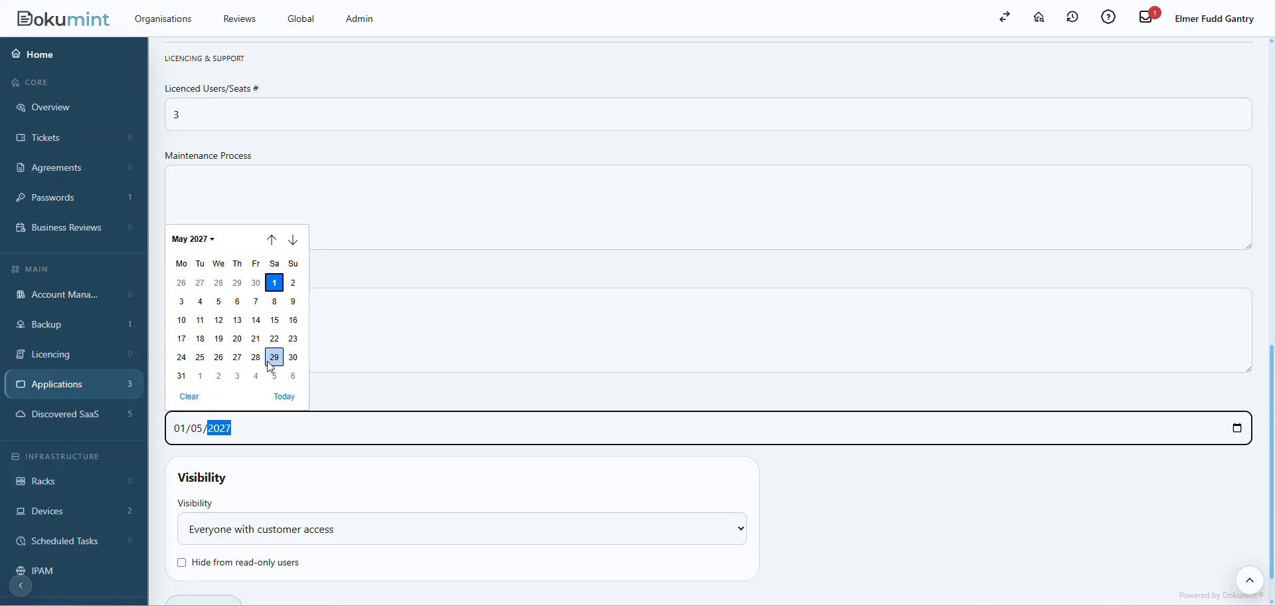
left_click(181, 376)
left_click(918, 497)
scroll(920, 498, "down", 1)
left_click(183, 575)
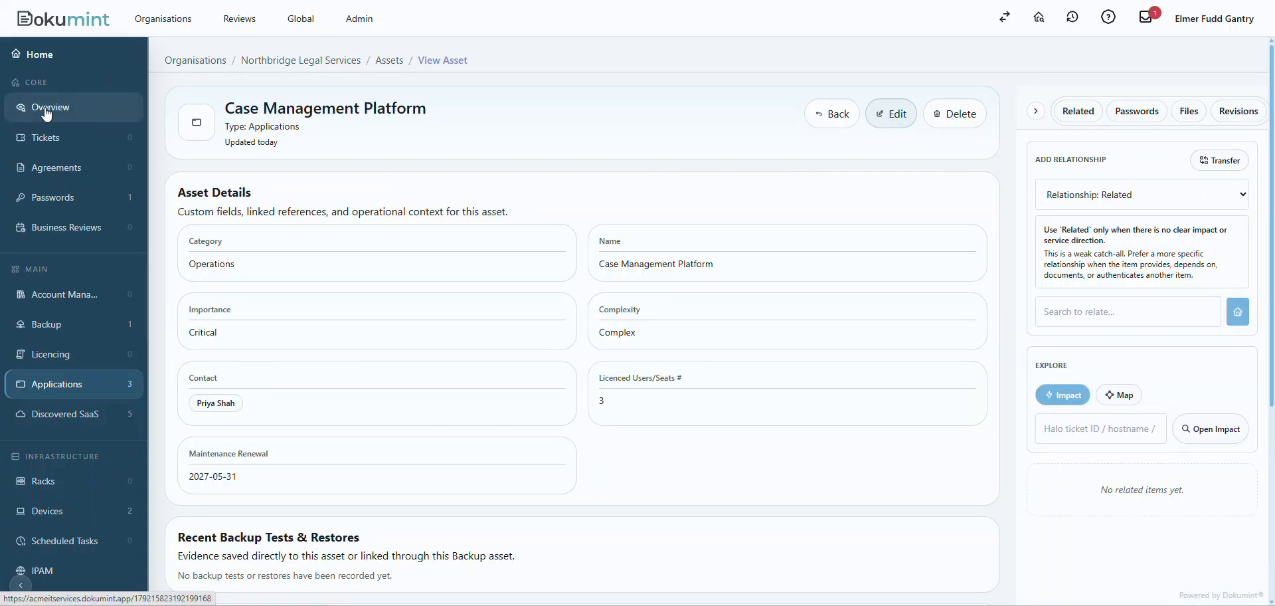
Go back to the customer overview and check the updated documentation gap analysis, including the Application lifecycle item.
left_click(46, 108)
scroll(619, 389, "down", 5)
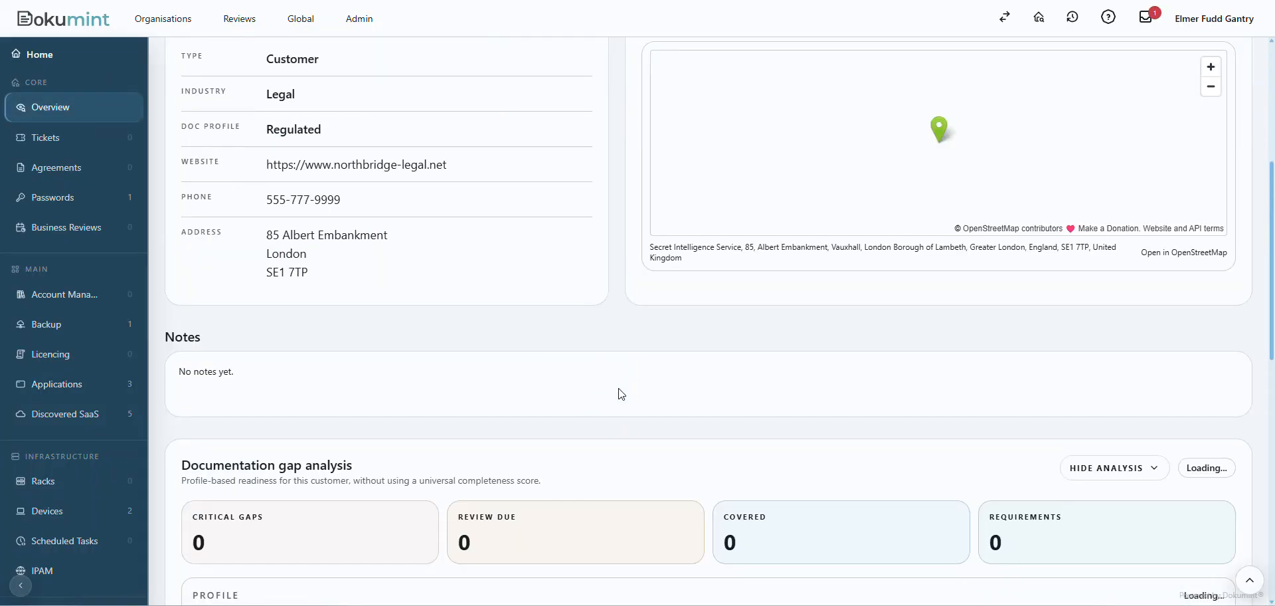
scroll(619, 388, "down", 1)
scroll(614, 318, "down", 5)
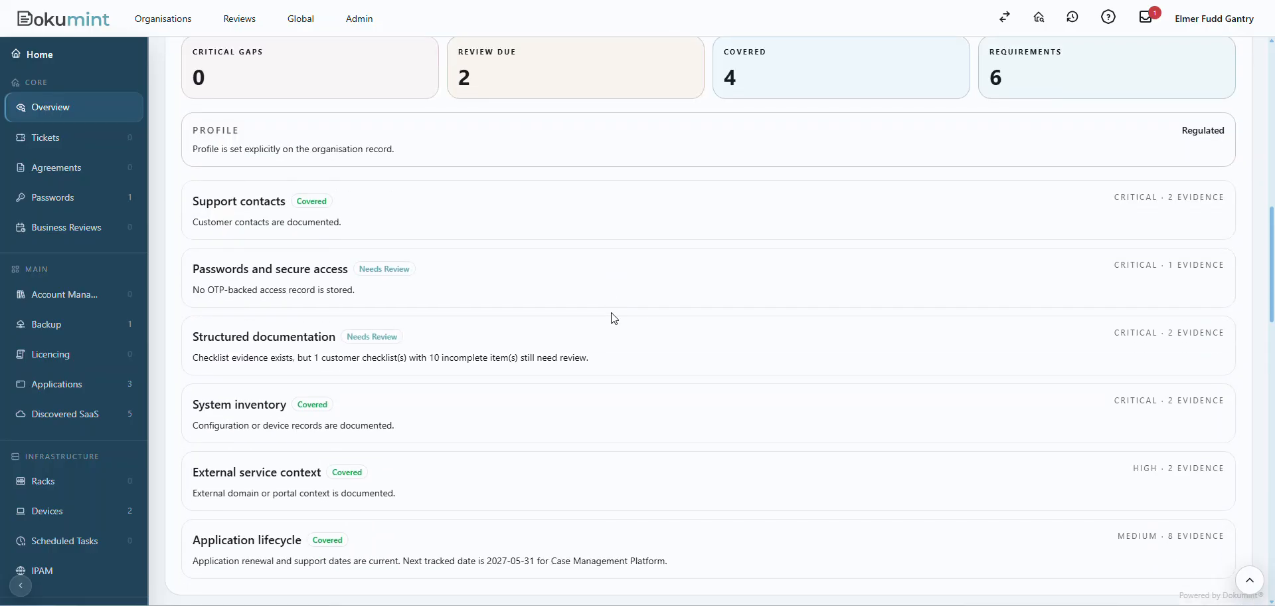